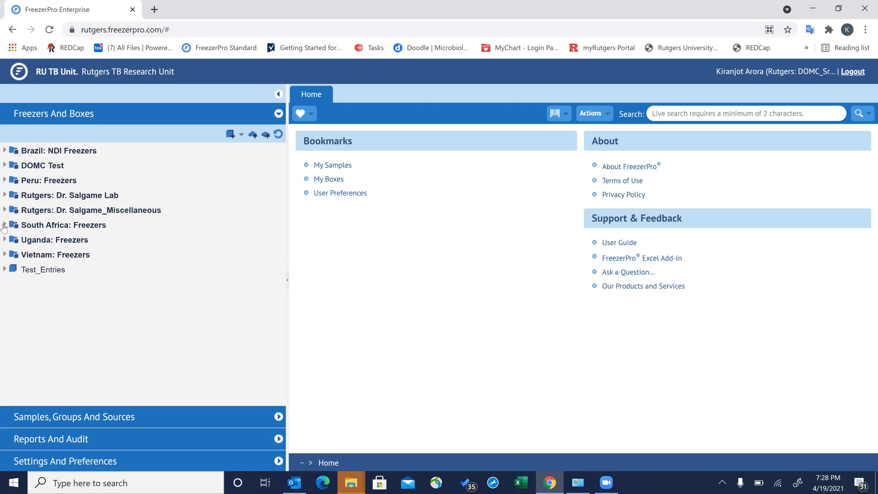
- Expand Uganda: Freezers and the Uganda: IBRH3AU-12 -80ULT freezer to show its sections
{"action": "left_click", "coordinate": [4, 225]}
{"action": "left_click", "coordinate": [4, 226]}
{"action": "left_click", "coordinate": [5, 241]}
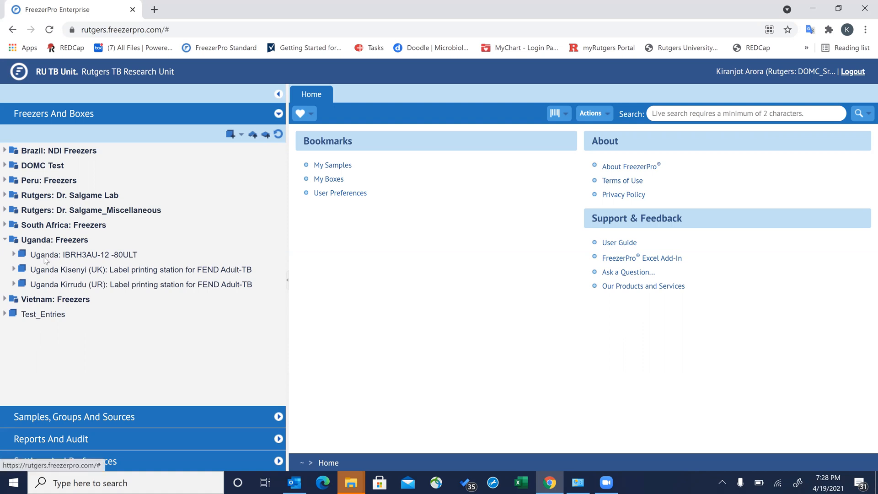
{"action": "mouse_move", "coordinate": [40, 261]}
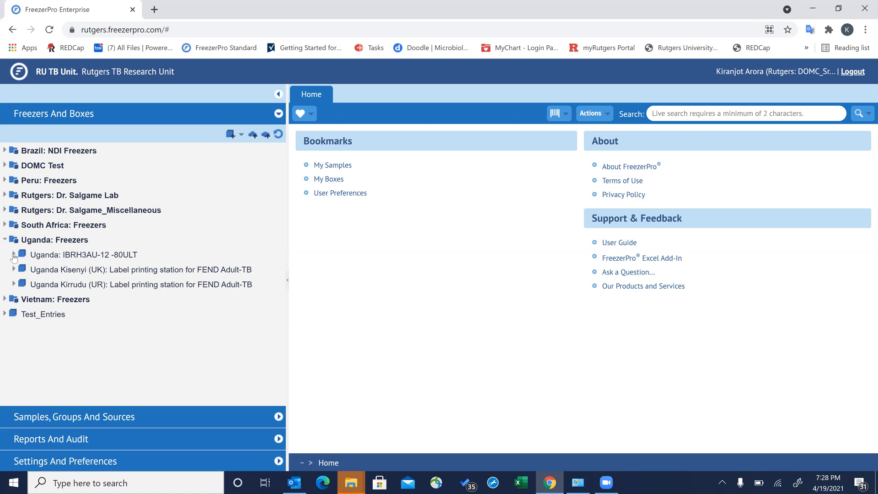
{"action": "left_click", "coordinate": [14, 255]}
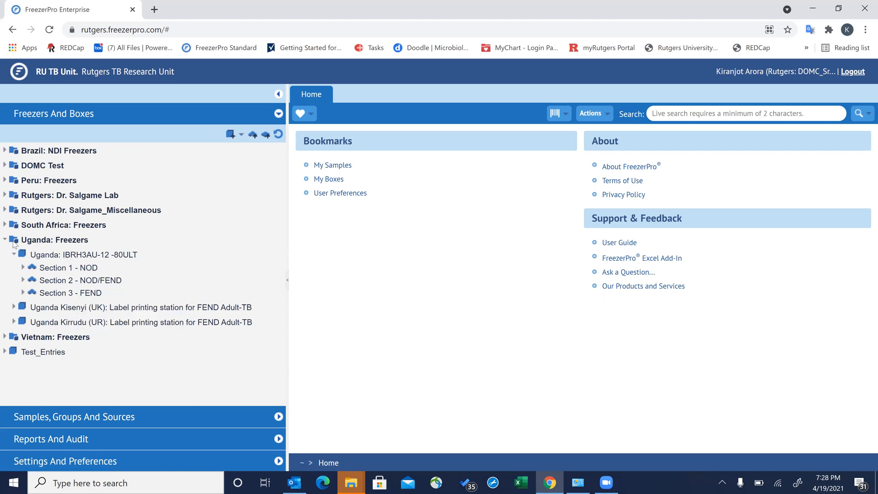
- Open Box 1 in Section 1 - NOD, Column 1 - Plasma, Rack 1, and select the empty well at position 4 / A
{"action": "left_click", "coordinate": [22, 269]}
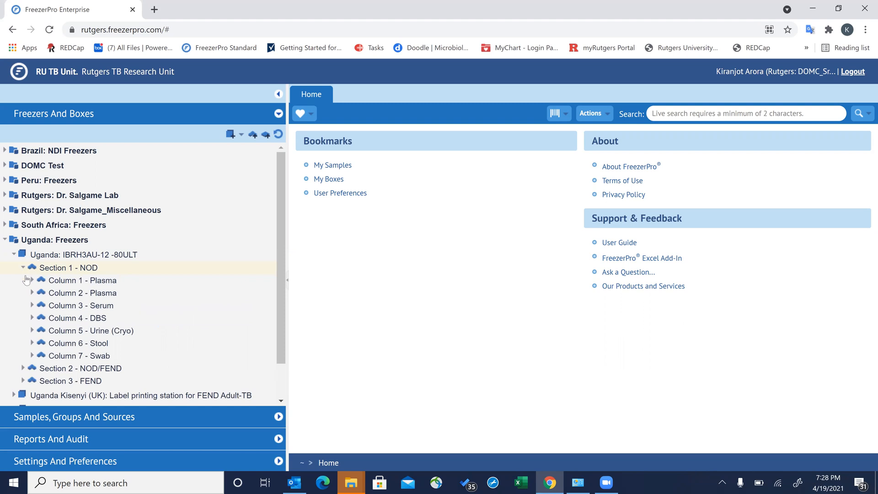
{"action": "left_click", "coordinate": [32, 280]}
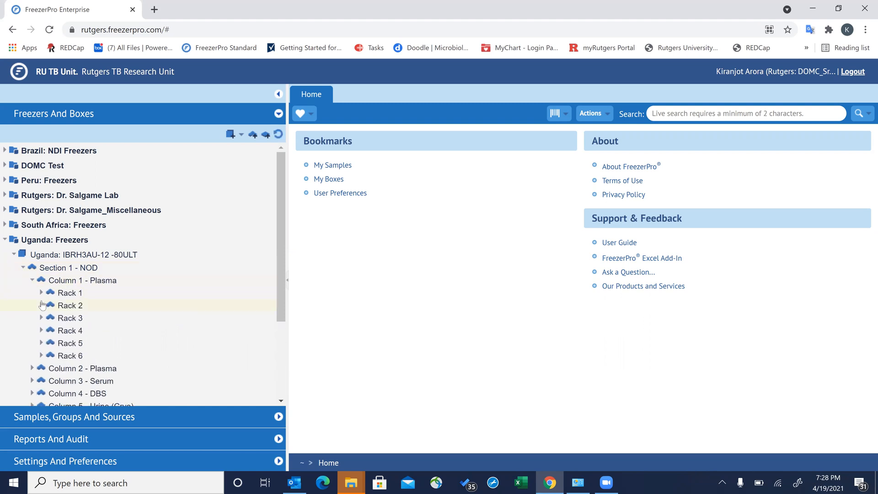
{"action": "left_click", "coordinate": [41, 293]}
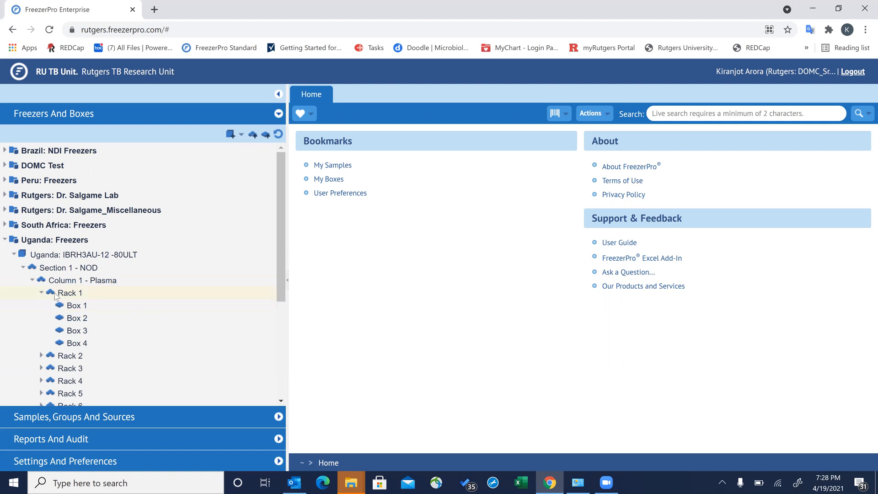
{"action": "left_click", "coordinate": [74, 310]}
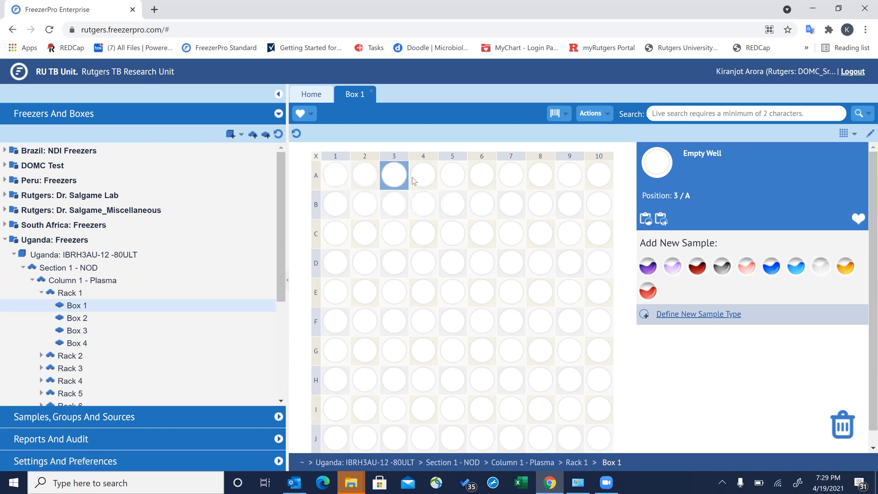
{"action": "left_click", "coordinate": [424, 180]}
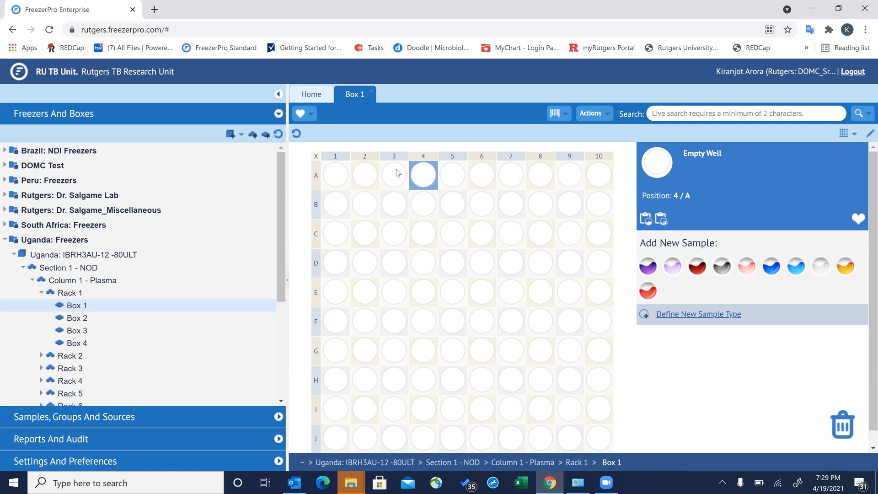
- Collapse the Uganda: IBRH3AU-12 -80ULT freezer and the Uganda: Freezers group in the freezer tree
{"action": "left_click", "coordinate": [14, 254]}
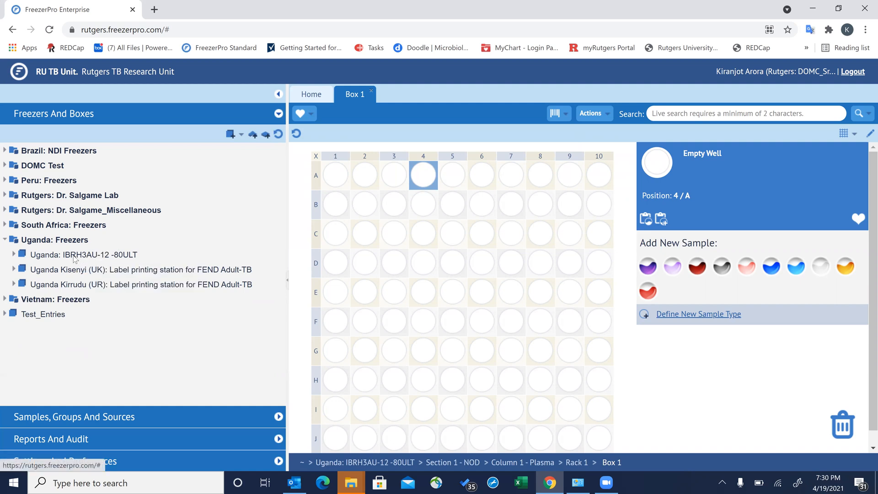
{"action": "mouse_move", "coordinate": [75, 259]}
{"action": "left_click", "coordinate": [5, 239]}
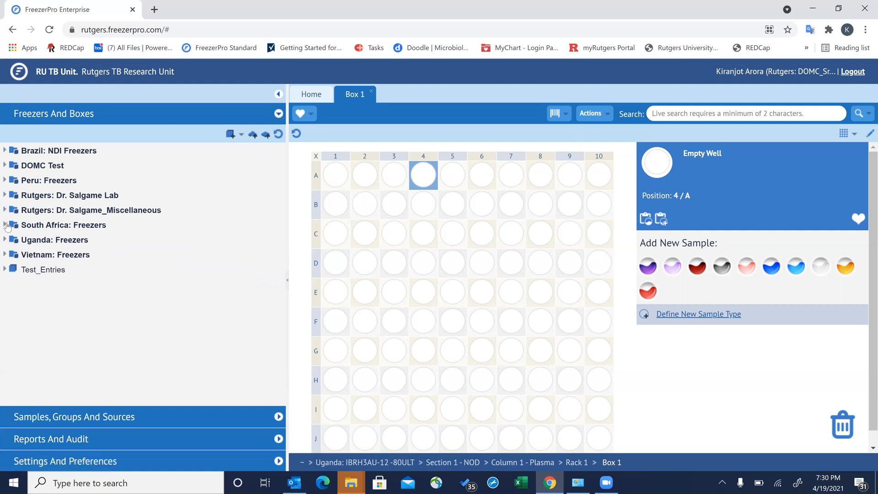
- Look over the label printing and shipment stations under South Africa: Freezers, and collapse the group again
{"action": "left_click", "coordinate": [6, 225]}
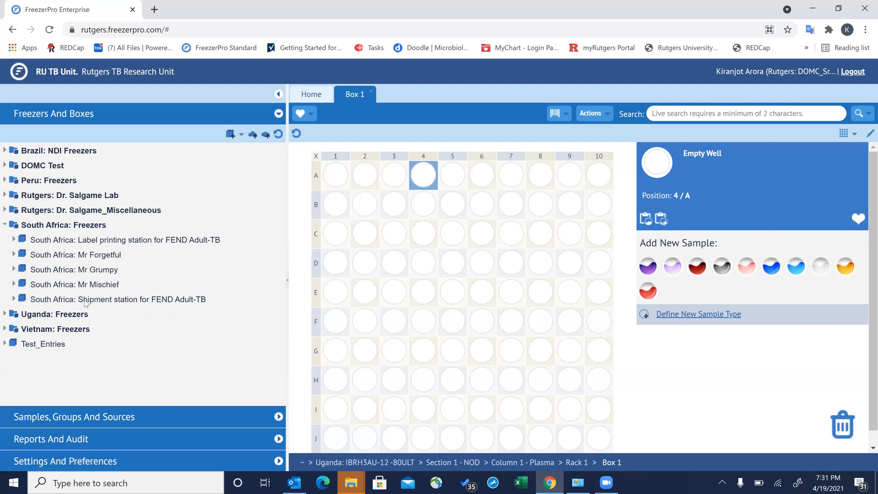
{"action": "mouse_move", "coordinate": [137, 303]}
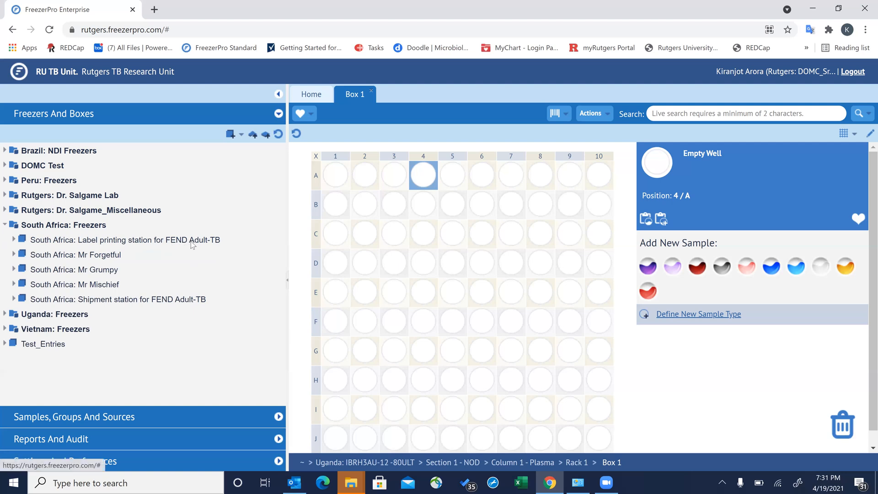
{"action": "left_click", "coordinate": [4, 225]}
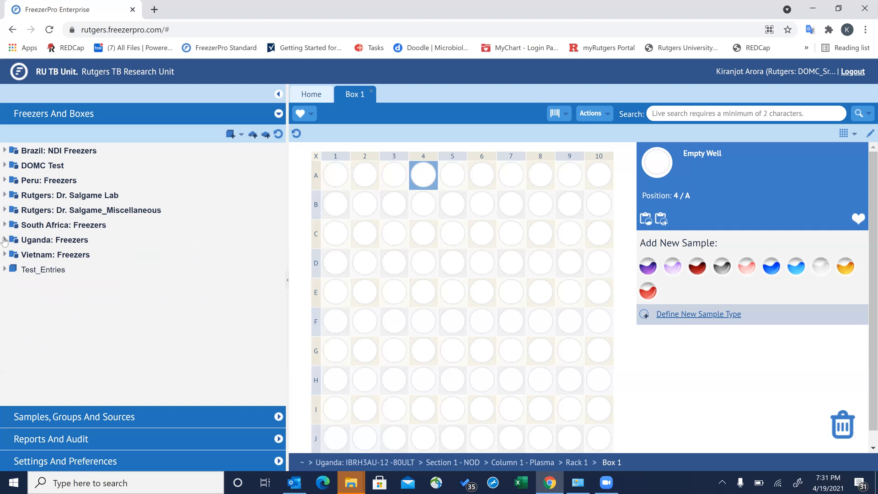
- Close Box 1 and open the Batch 1_Urine 1 (UR1) box under the Uganda Kisenyi station's Label Printing Preparation, Batch 1_PIDs_1 to 50
{"action": "left_click", "coordinate": [4, 239]}
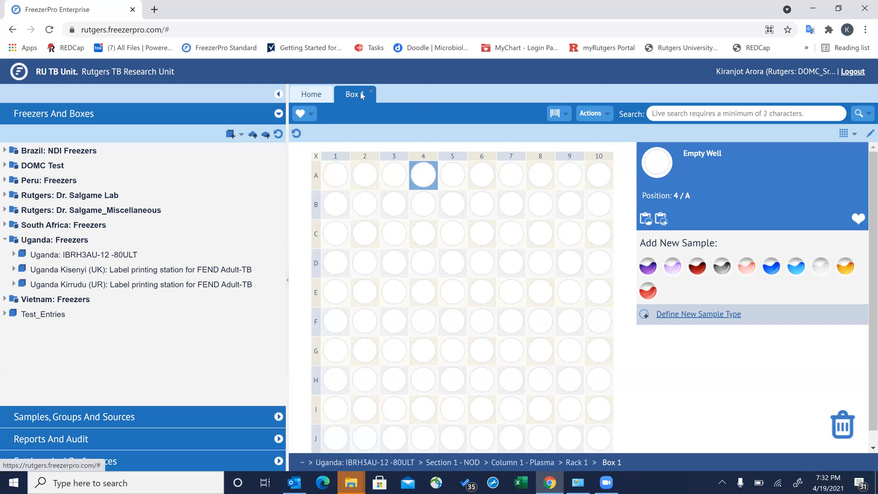
{"action": "left_click", "coordinate": [372, 93]}
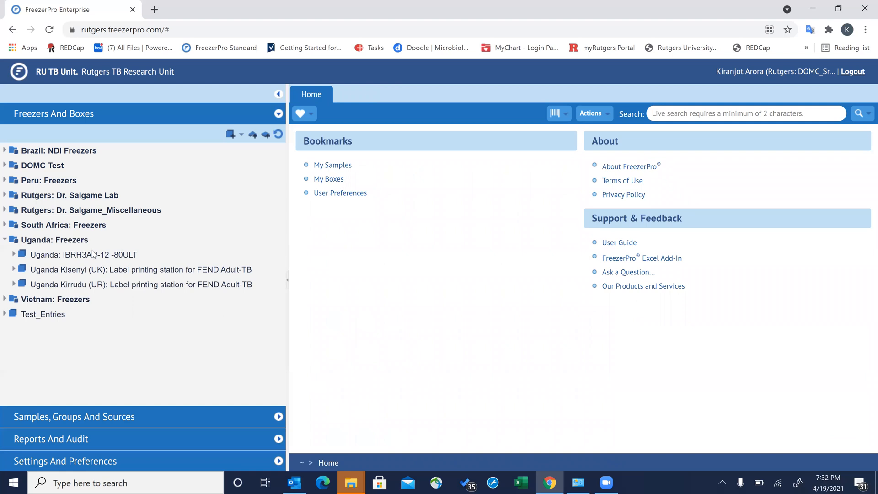
{"action": "left_click", "coordinate": [15, 270]}
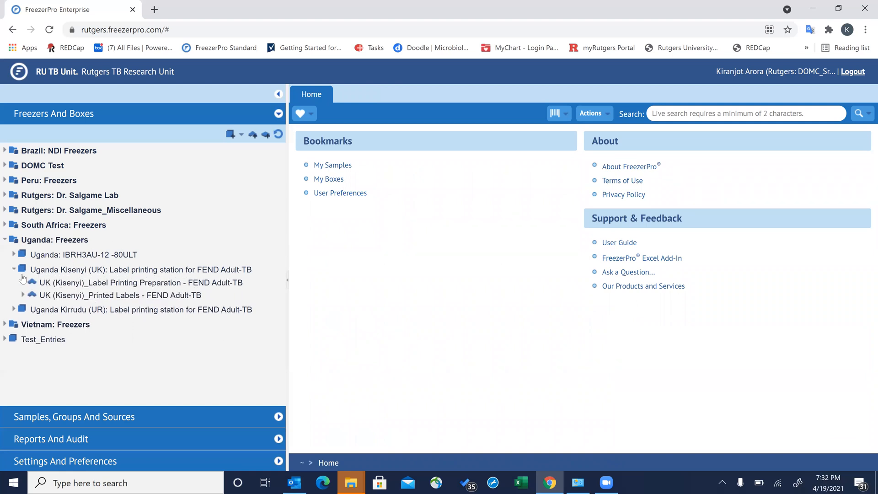
{"action": "left_click", "coordinate": [23, 283]}
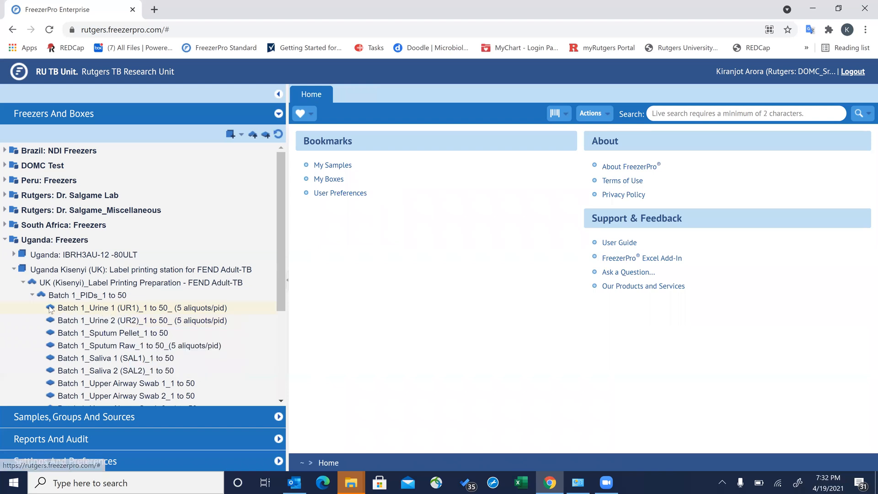
{"action": "left_click", "coordinate": [101, 308]}
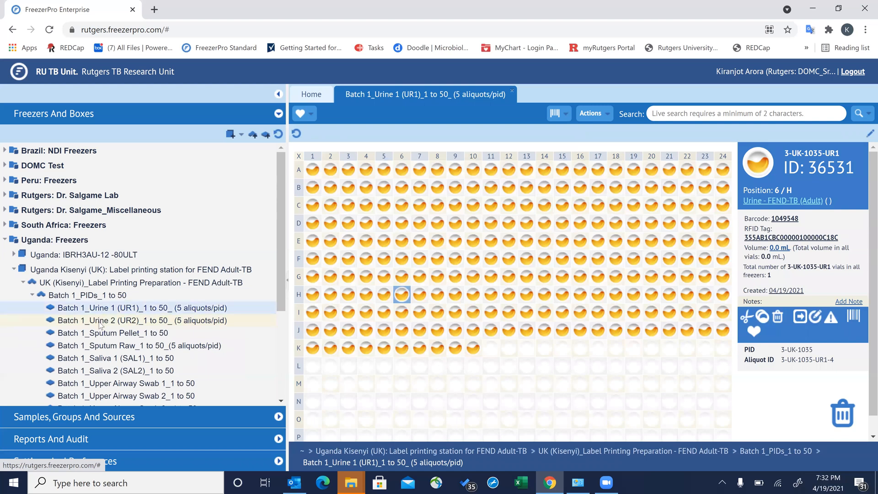
- Open the Batch 1_Urine 2 (UR2) and Batch 1_Sputum Pellet boxes and compare their contents with the Urine 1 box
{"action": "left_click", "coordinate": [100, 321]}
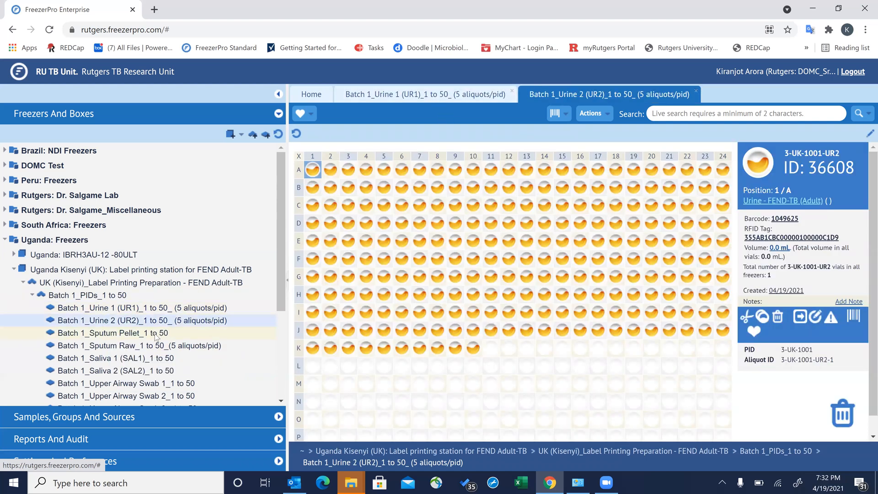
{"action": "left_click", "coordinate": [113, 333]}
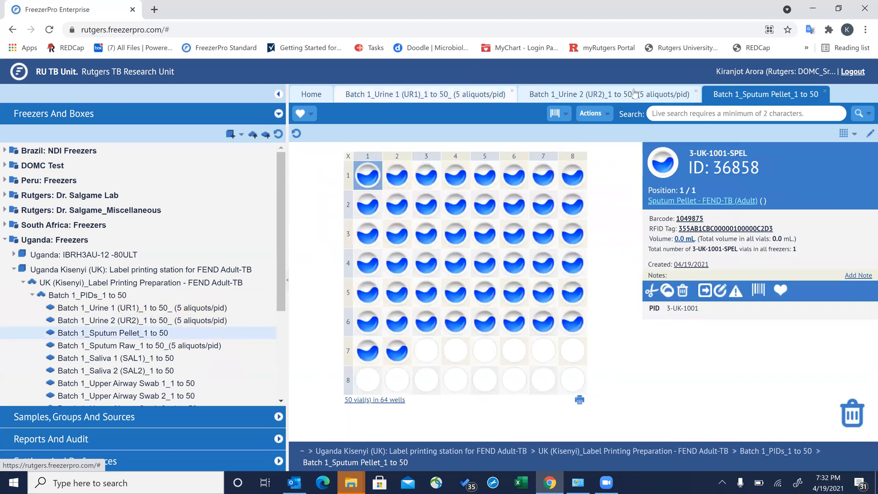
{"action": "left_click", "coordinate": [647, 94]}
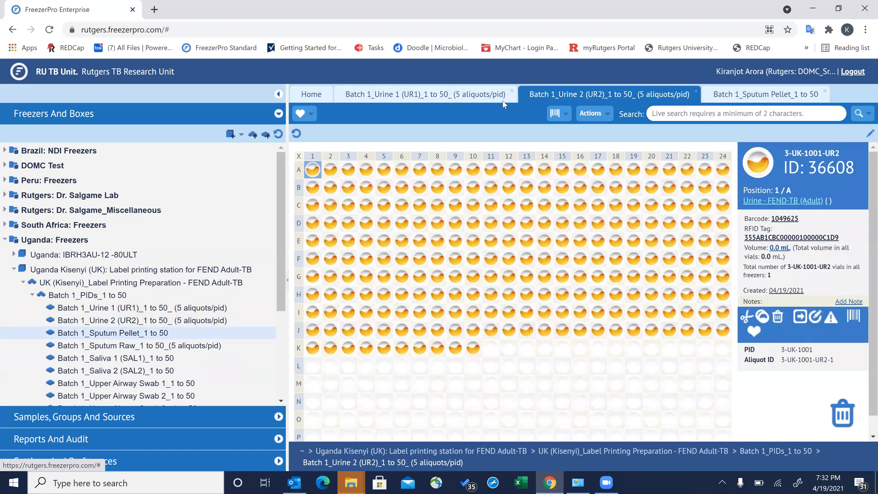
{"action": "left_click", "coordinate": [467, 94]}
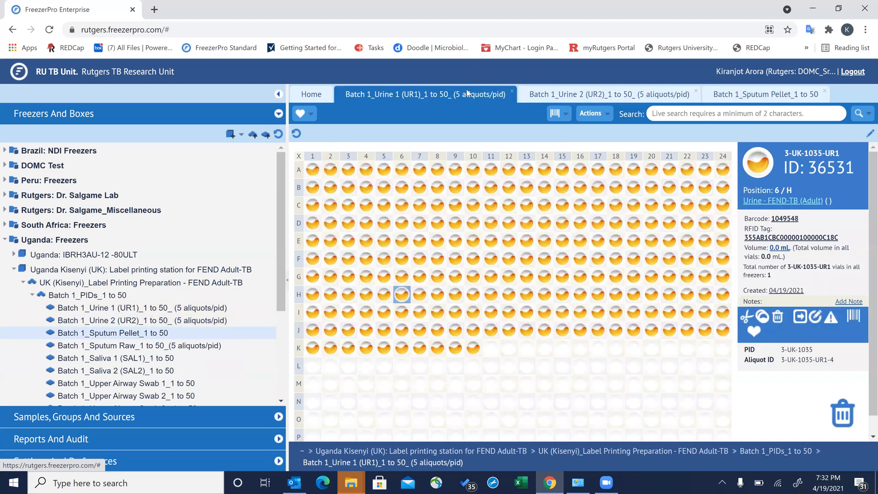
{"action": "left_click", "coordinate": [584, 94]}
{"action": "left_click", "coordinate": [724, 94]}
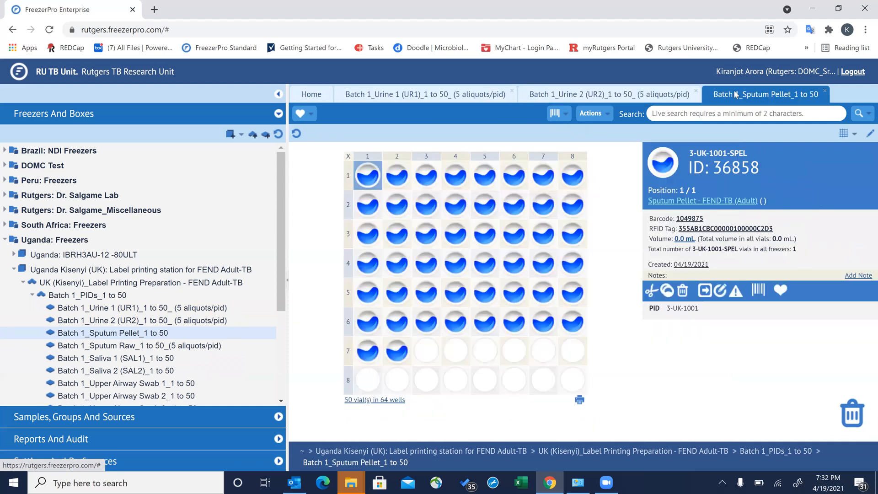
{"action": "left_click", "coordinate": [654, 97]}
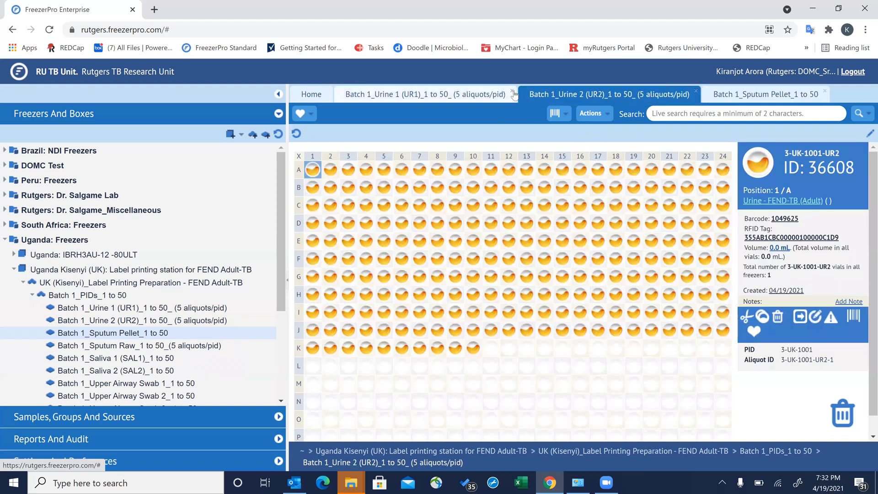
- Close the open Urine 1, Urine 2 and Sputum Pellet batch boxes
{"action": "left_click", "coordinate": [511, 91]}
{"action": "left_click", "coordinate": [513, 93]}
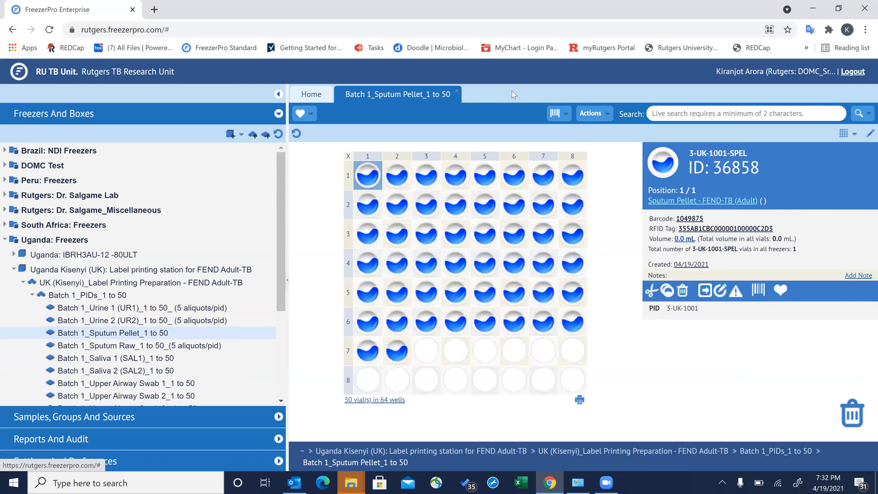
{"action": "left_click", "coordinate": [457, 92]}
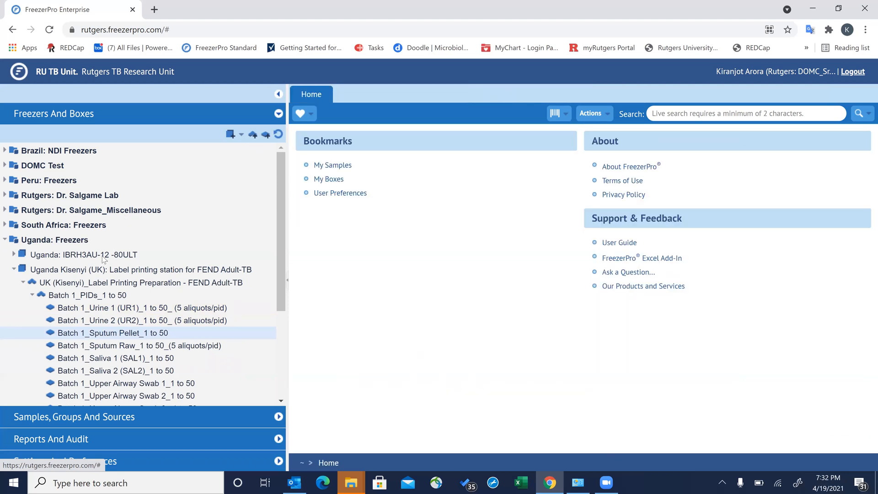
- Collapse the Batch 1 folder, the Uganda Kisenyi label printing station and the Uganda: Freezers group
{"action": "left_click", "coordinate": [32, 293]}
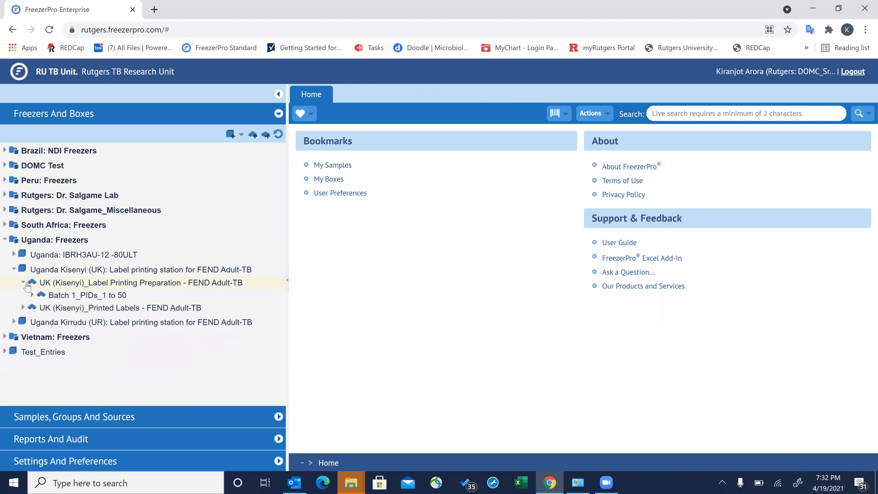
{"action": "left_click", "coordinate": [23, 282]}
{"action": "left_click", "coordinate": [14, 270]}
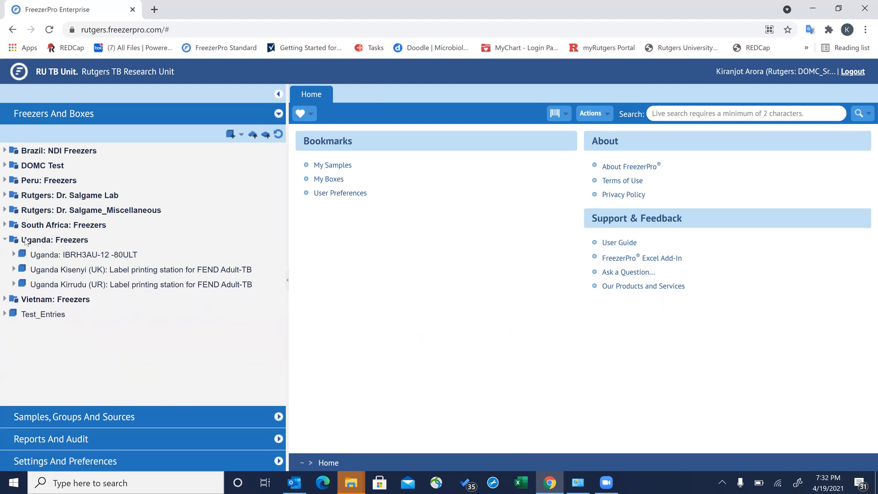
{"action": "left_click", "coordinate": [5, 239]}
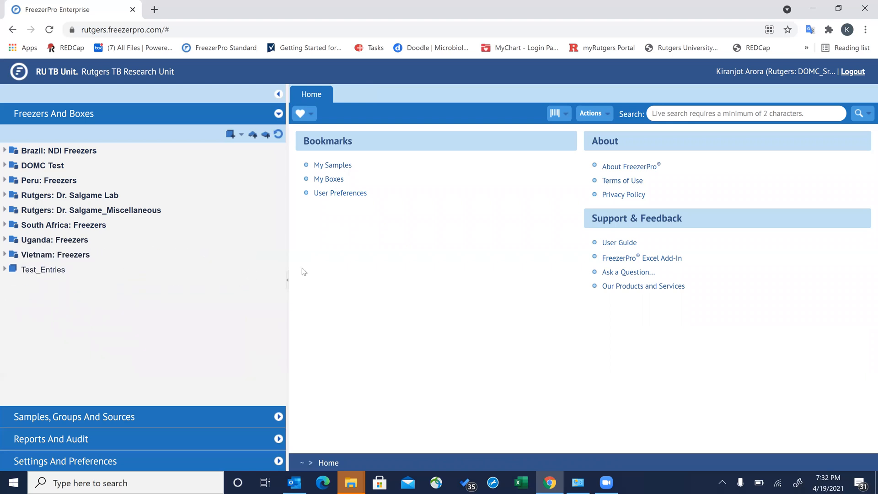
- Open the FEND TB (Adult)- Saliva, Isolate, UA Swabs, Sputum Pellet barcode printer profile for editing from the system preferences
{"action": "left_click", "coordinate": [72, 459]}
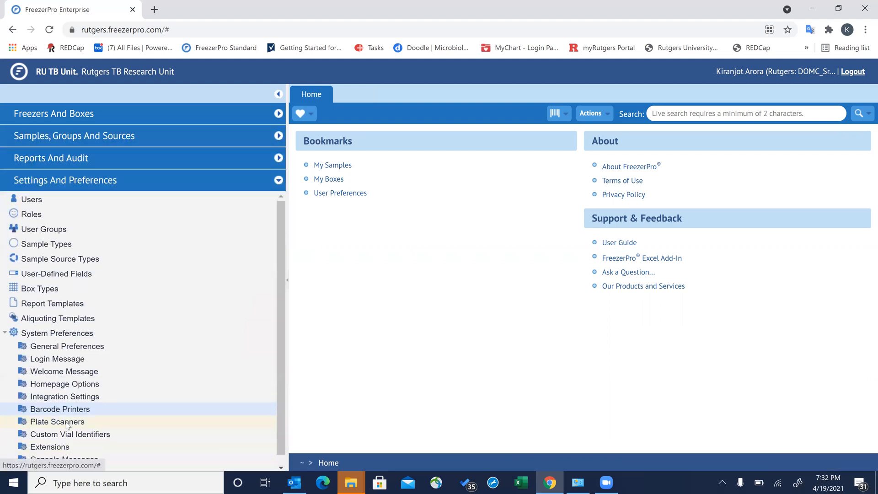
{"action": "left_click", "coordinate": [50, 412]}
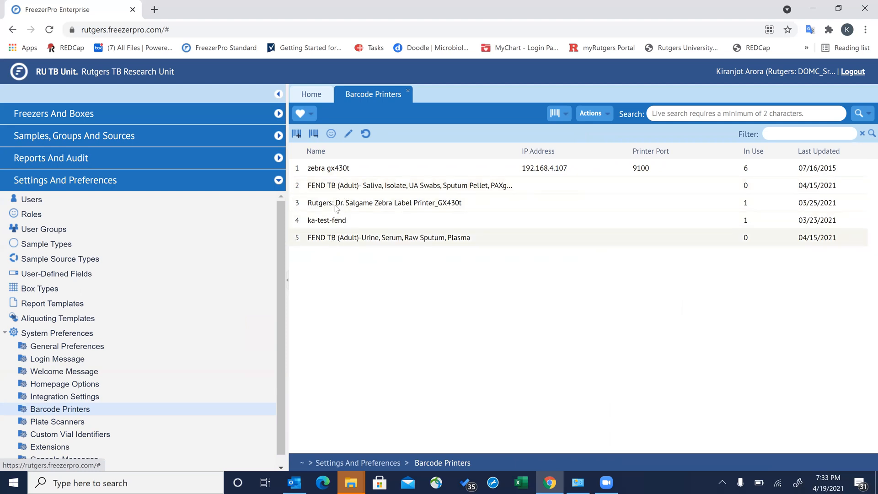
{"action": "left_click", "coordinate": [364, 189]}
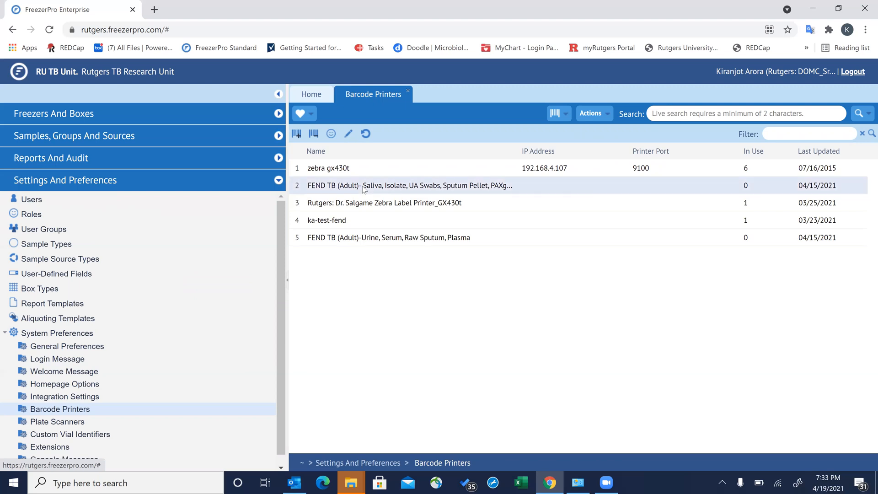
{"action": "left_click", "coordinate": [348, 134]}
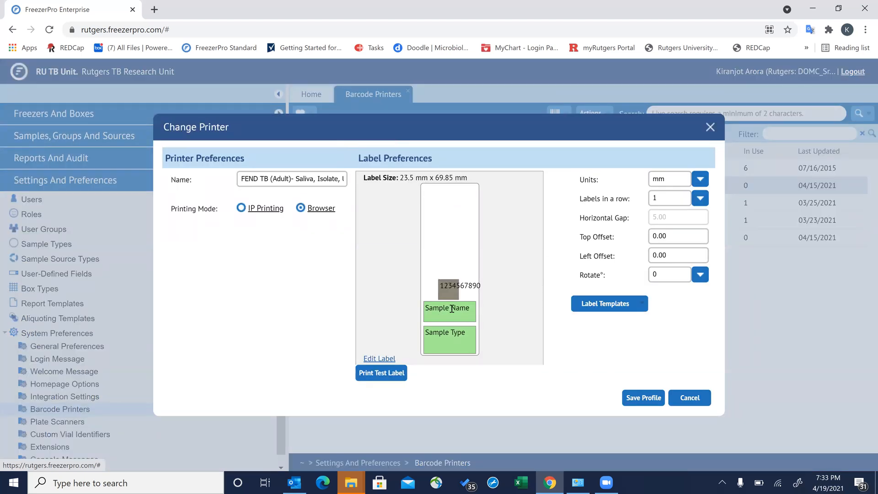
- Read the full name and label layout of the FEND TB (Adult)- Saliva, Isolate, UA Swabs, Sputum Pellet printer profile, and close it without saving
{"action": "left_click", "coordinate": [295, 178]}
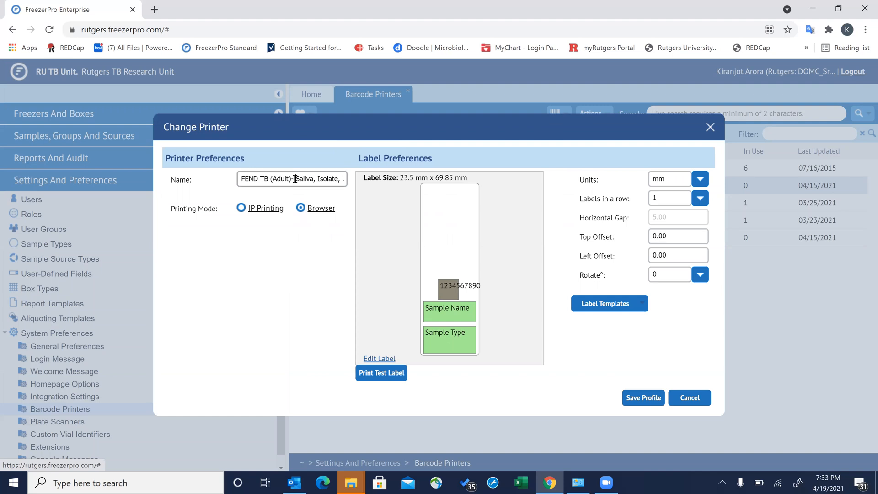
{"action": "key", "text": "Right"}
{"action": "key", "text": "Right"}
{"action": "key", "text": "Right"}
{"action": "key", "text": "Right"}
{"action": "key", "text": "Right"}
{"action": "key", "text": "Right"}
{"action": "key", "text": "Right"}
{"action": "key", "text": "Right"}
{"action": "key", "text": "Right"}
{"action": "key", "text": "Right"}
{"action": "key", "text": "Right"}
{"action": "key", "text": "Right"}
{"action": "key", "text": "Right"}
{"action": "key", "text": "Right"}
{"action": "key", "text": "Right"}
{"action": "key", "text": "Right"}
{"action": "key", "text": "Right"}
{"action": "key", "text": "Right"}
{"action": "key", "text": "Right"}
{"action": "key", "text": "Right"}
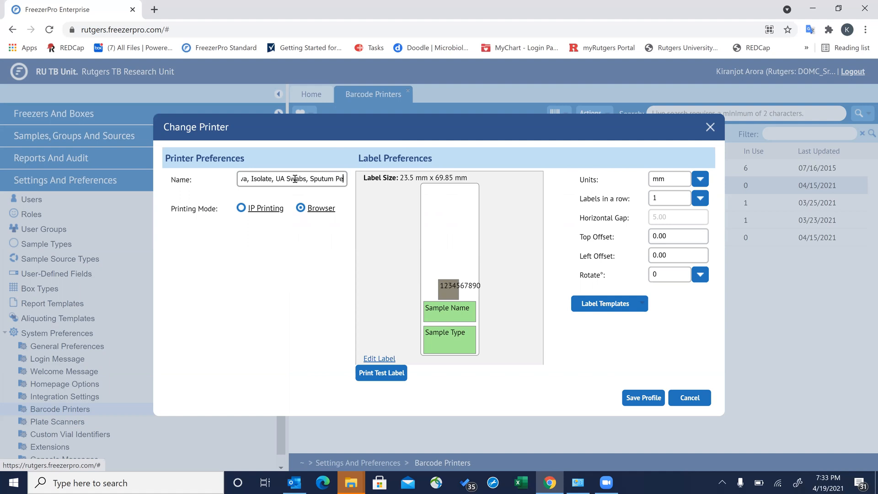
{"action": "type", "text": "PAXgene RNA"}
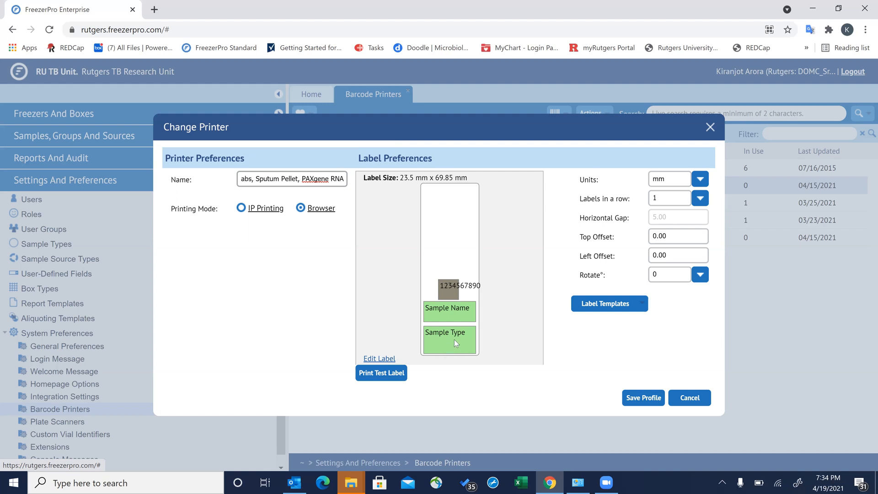
{"action": "left_click", "coordinate": [710, 127]}
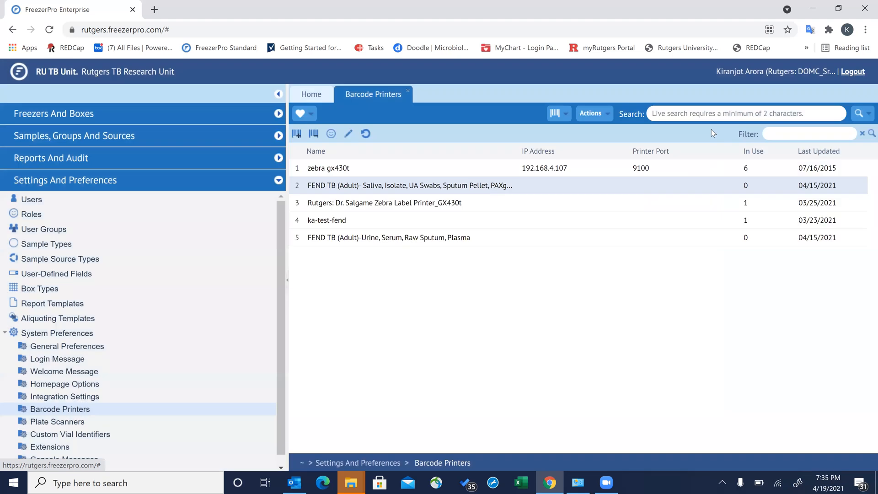
- Open the FEND TB (Adult)-Urine, Serum, Raw Sputum, Plasma printer profile, review its full name and label fields, and close it without saving
{"action": "left_click", "coordinate": [456, 238]}
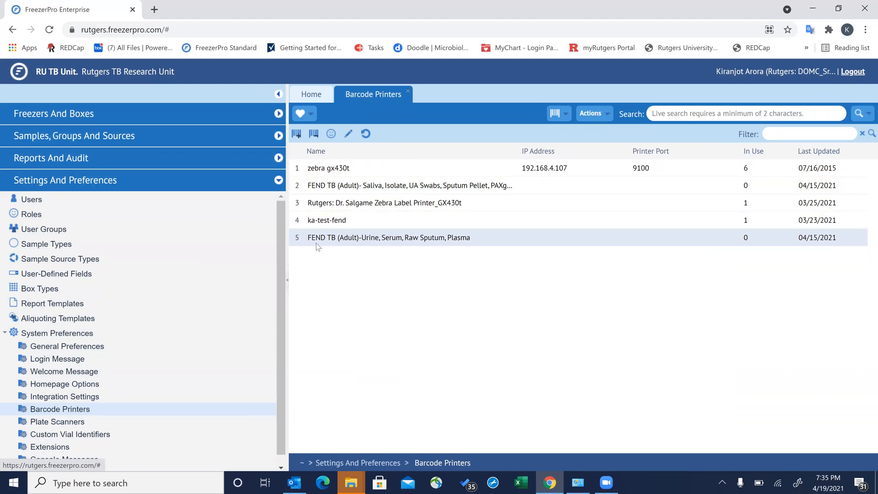
{"action": "left_click", "coordinate": [347, 135]}
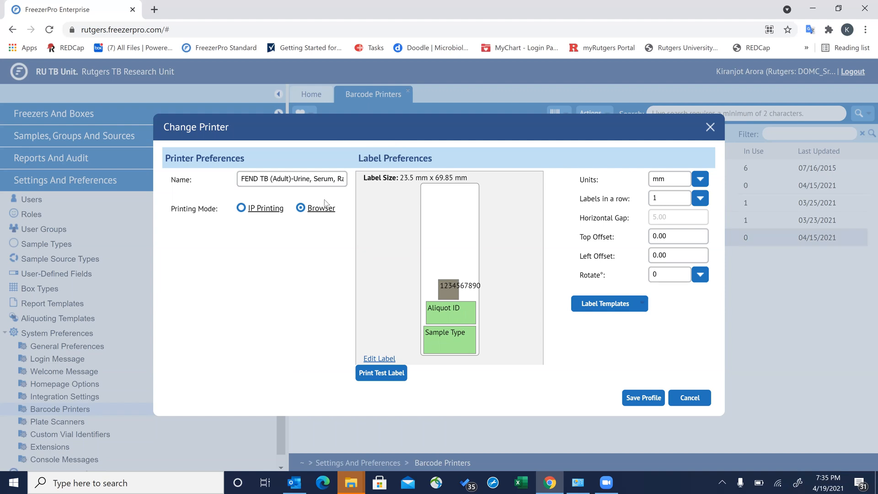
{"action": "left_click", "coordinate": [295, 179]}
{"action": "key", "text": "Right"}
{"action": "key", "text": "Right"}
{"action": "key", "text": "Right"}
{"action": "key", "text": "Right"}
{"action": "key", "text": "Right"}
{"action": "key", "text": "Right"}
{"action": "key", "text": "Right"}
{"action": "key", "text": "Right"}
{"action": "key", "text": "Right"}
{"action": "key", "text": "Right"}
{"action": "key", "text": "Right"}
{"action": "key", "text": "Right"}
{"action": "key", "text": "Right"}
{"action": "key", "text": "Right"}
{"action": "key", "text": "Right"}
{"action": "key", "text": "Right"}
{"action": "key", "text": "Right"}
{"action": "key", "text": "Right"}
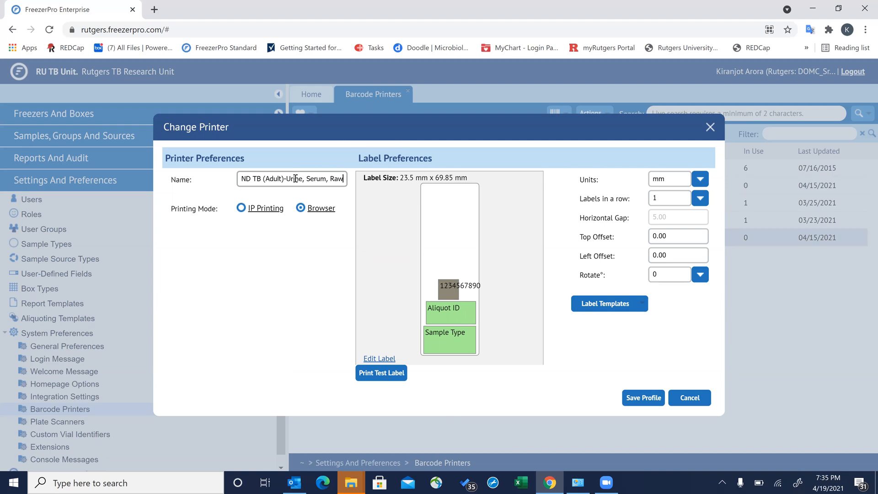
{"action": "type", "text": "Plasma"}
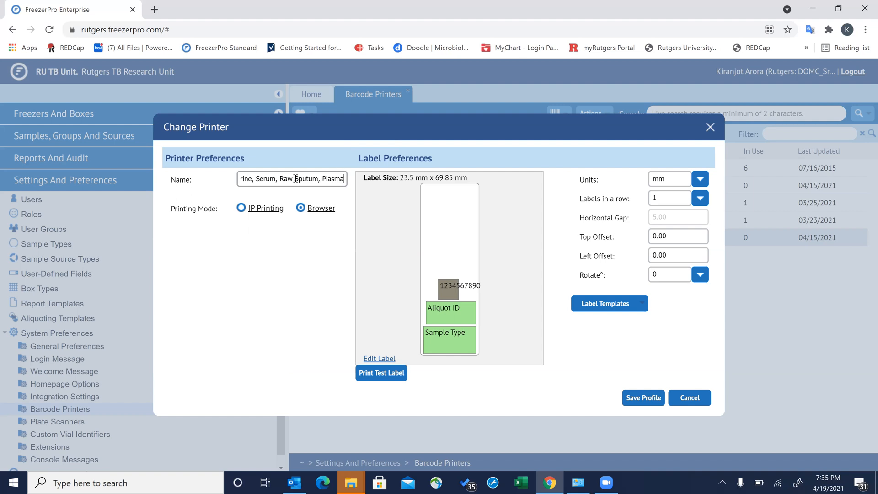
{"action": "key", "text": "Left"}
{"action": "key", "text": "Left"}
{"action": "key", "text": "Left"}
{"action": "key", "text": "Left"}
{"action": "key", "text": "Left"}
{"action": "key", "text": "Left"}
{"action": "key", "text": "Left"}
{"action": "key", "text": "Left"}
{"action": "key", "text": "Left"}
{"action": "key", "text": "Left"}
{"action": "key", "text": "Left"}
{"action": "key", "text": "Left"}
{"action": "key", "text": "Left"}
{"action": "key", "text": "Left"}
{"action": "key", "text": "Left"}
{"action": "key", "text": "Left"}
{"action": "key", "text": "Left"}
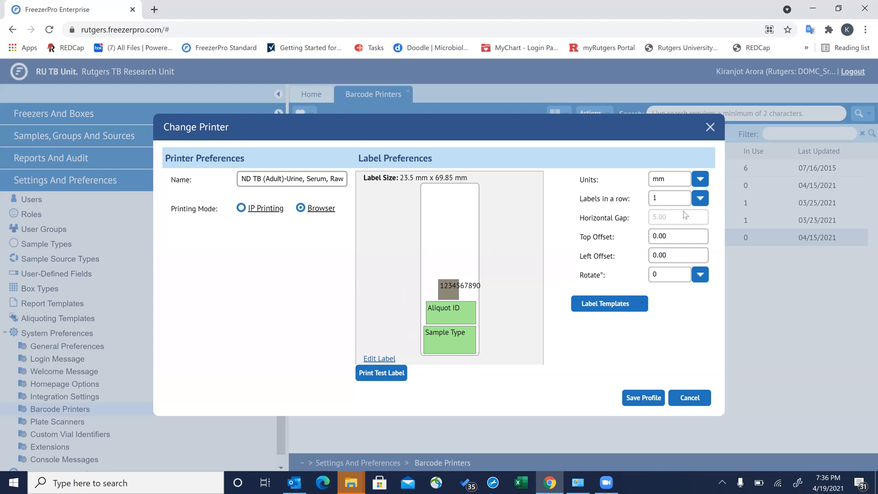
{"action": "left_click", "coordinate": [711, 128]}
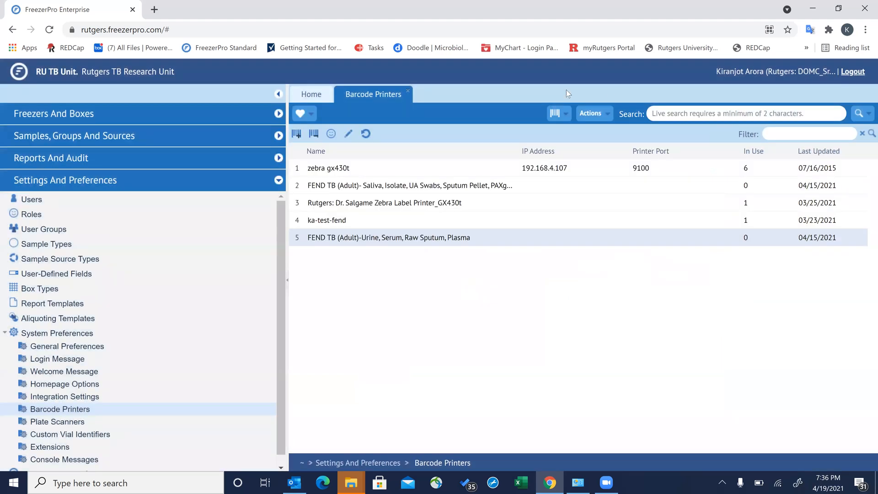
- Compare the two FEND TB (Adult) profiles in the barcode printer list and close the list
{"action": "left_click", "coordinate": [418, 191]}
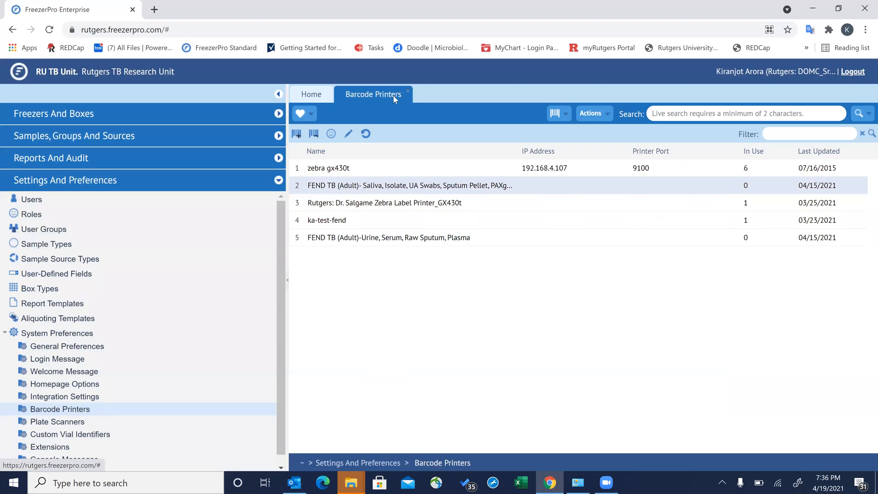
{"action": "left_click", "coordinate": [385, 242]}
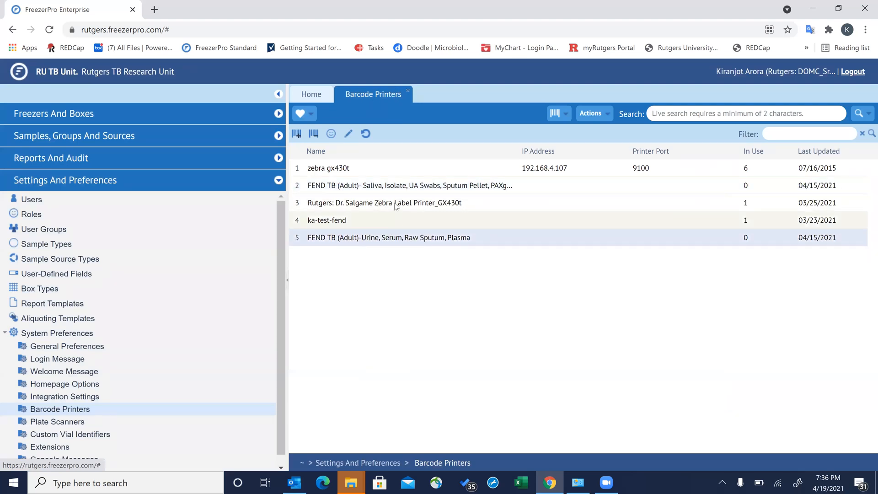
{"action": "left_click", "coordinate": [394, 188]}
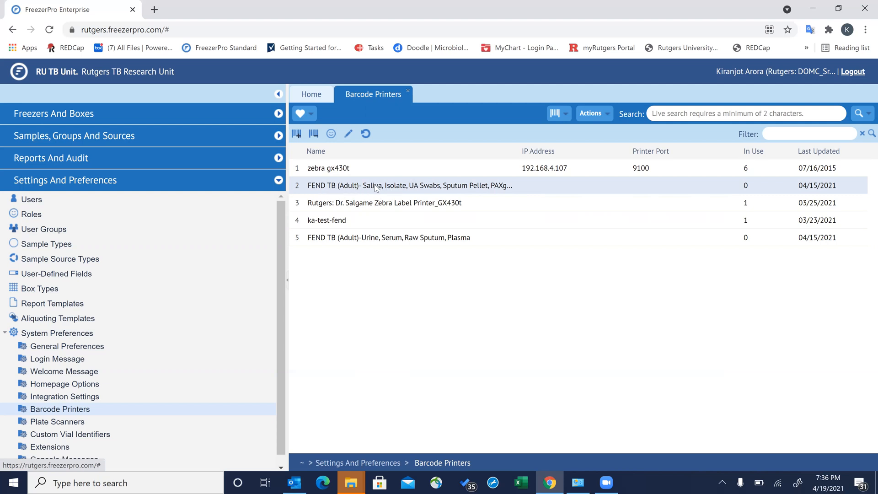
{"action": "left_click", "coordinate": [360, 243]}
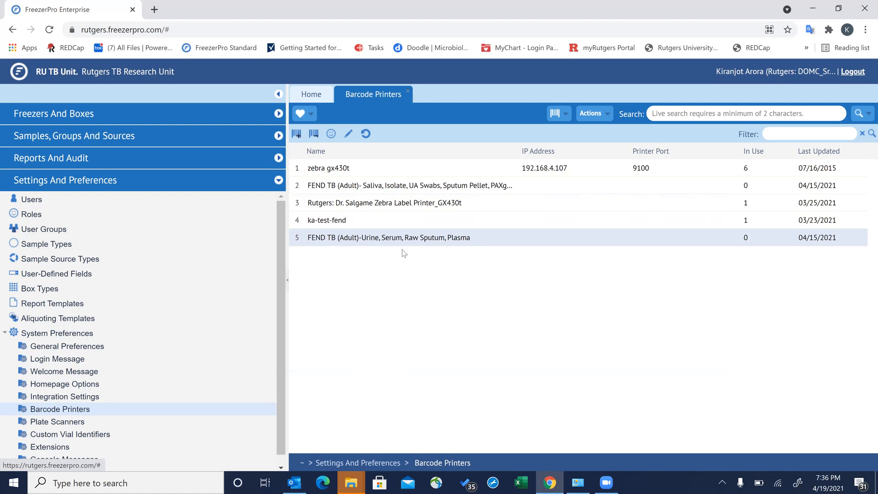
{"action": "left_click", "coordinate": [407, 92]}
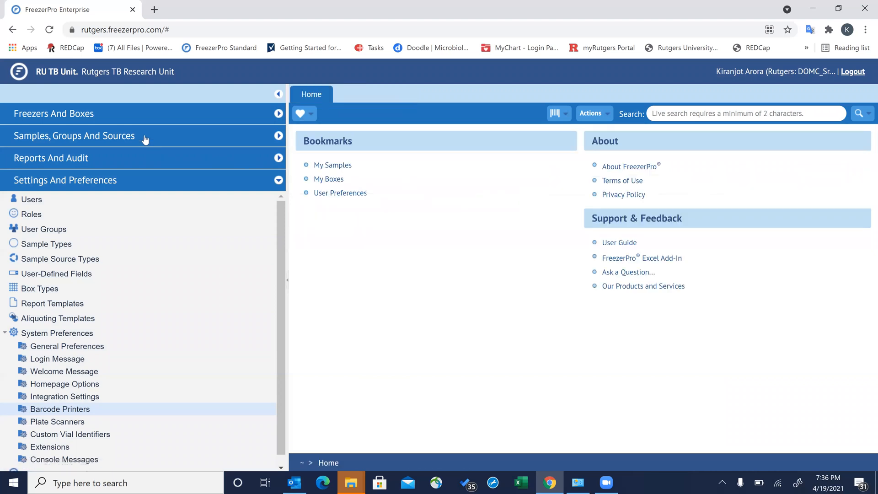
- Expand the Uganda: Freezers group, view the Uganda Kisenyi (UK) label printing station's sample list, and close the list
{"action": "left_click", "coordinate": [138, 118]}
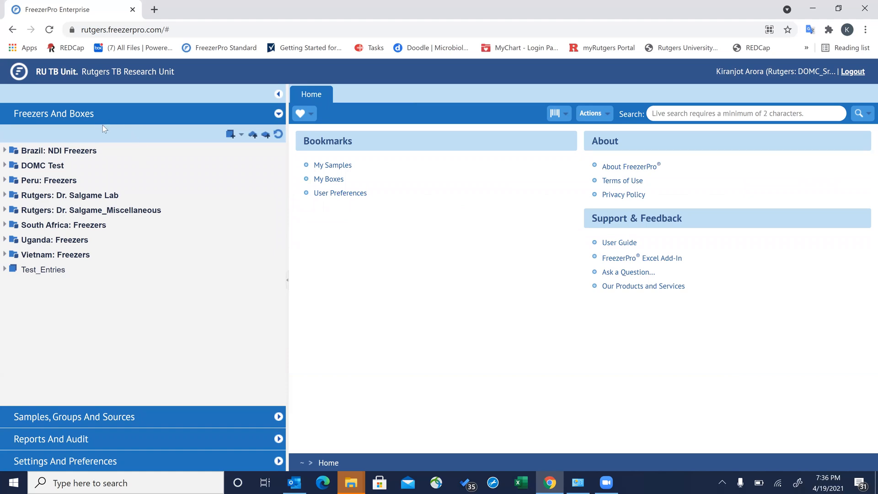
{"action": "left_click", "coordinate": [4, 240]}
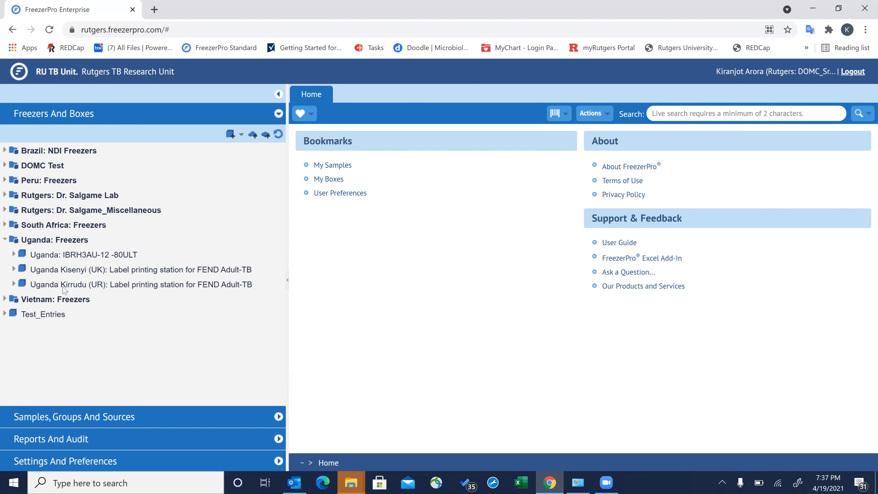
{"action": "left_click", "coordinate": [14, 270]}
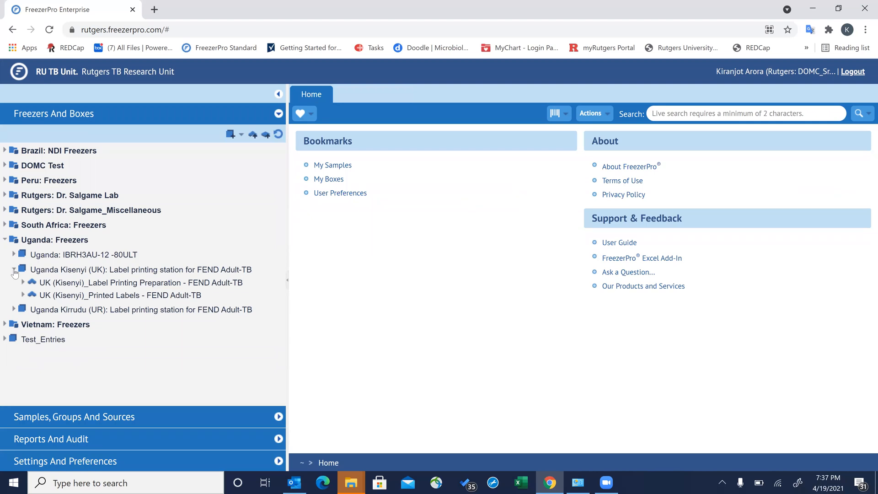
{"action": "left_click", "coordinate": [14, 270]}
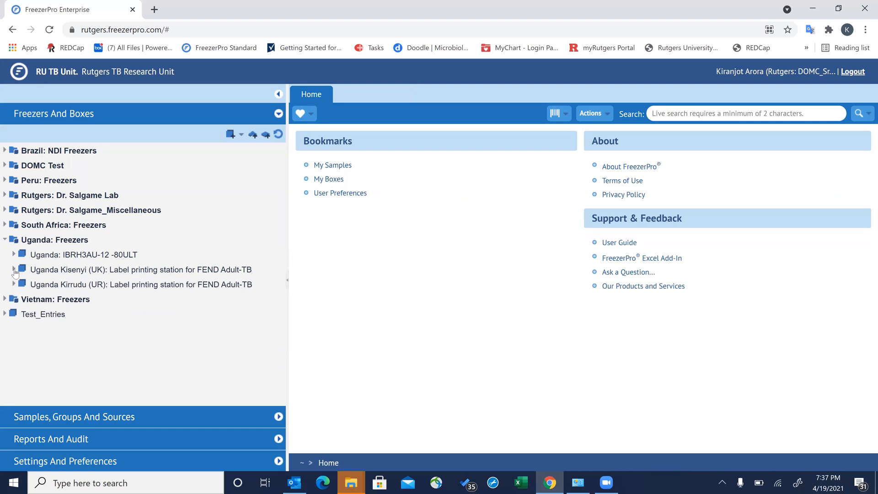
{"action": "left_click", "coordinate": [43, 273]}
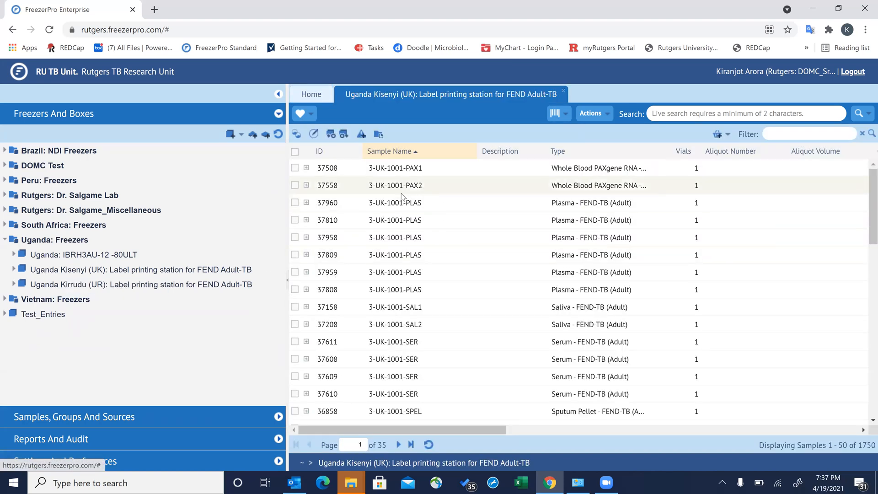
{"action": "left_click", "coordinate": [564, 94]}
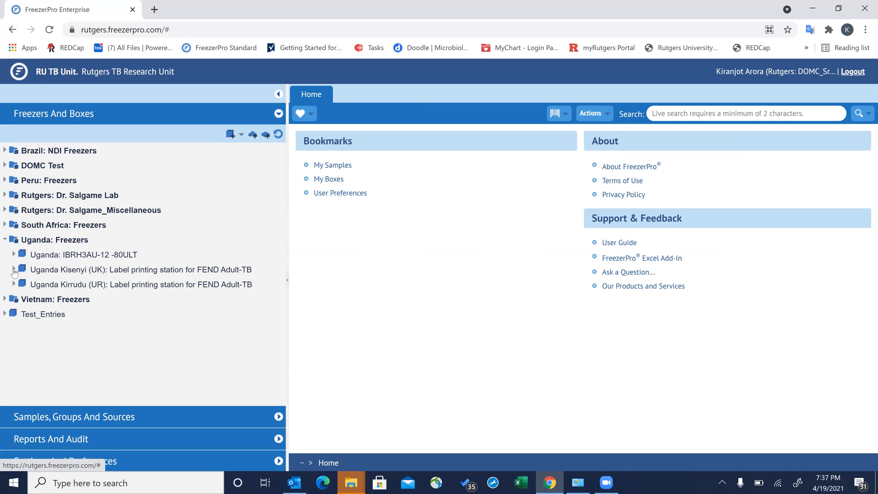
- Expand the Kisenyi station down to its Label Printing Preparation level, view the Batch 1_PIDs_1 to 50 sample list, and close it
{"action": "left_click", "coordinate": [14, 270]}
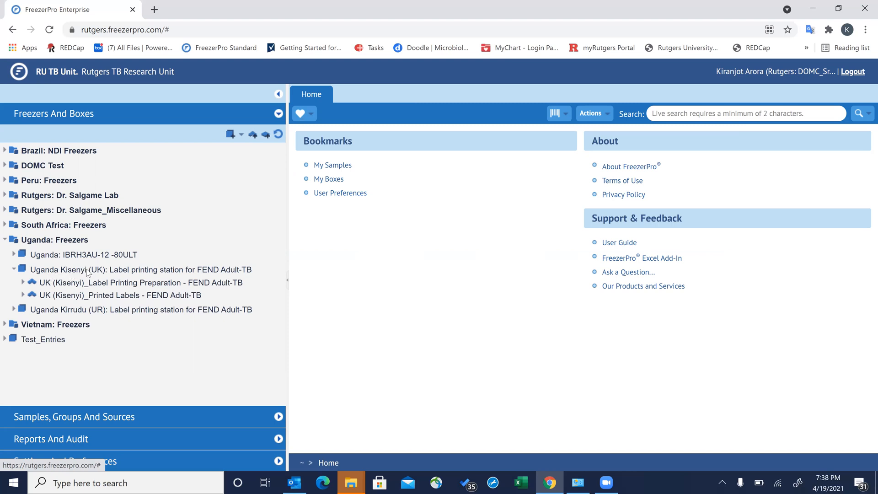
{"action": "left_click", "coordinate": [23, 282]}
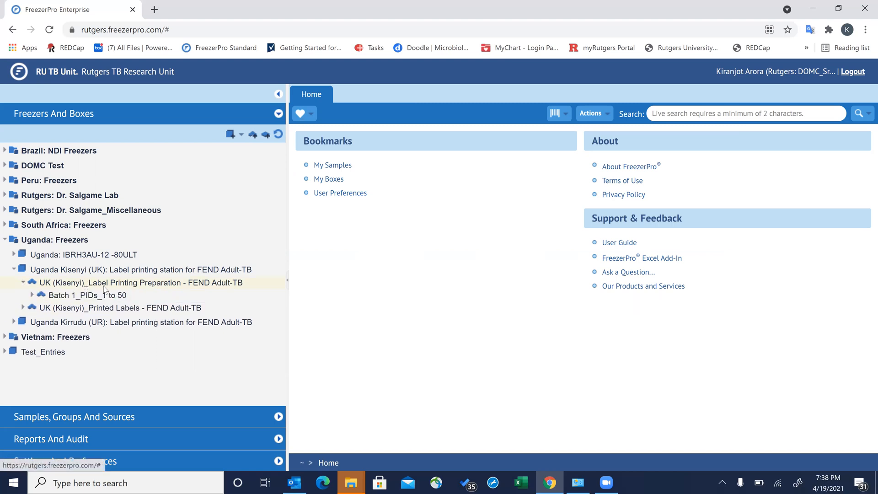
{"action": "left_click", "coordinate": [22, 282]}
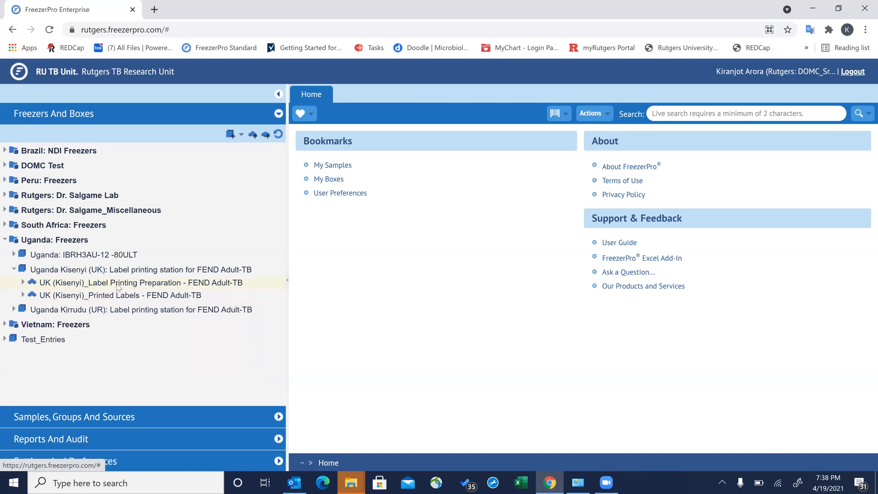
{"action": "left_click", "coordinate": [23, 283]}
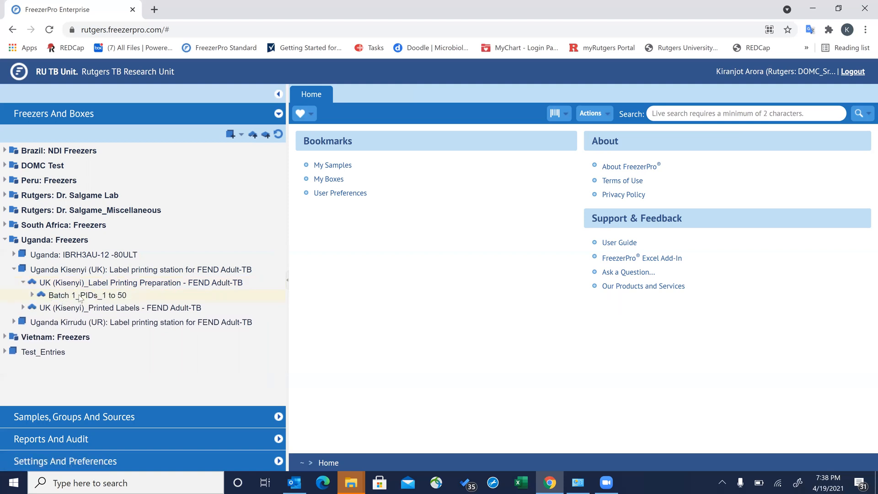
{"action": "mouse_move", "coordinate": [89, 299]}
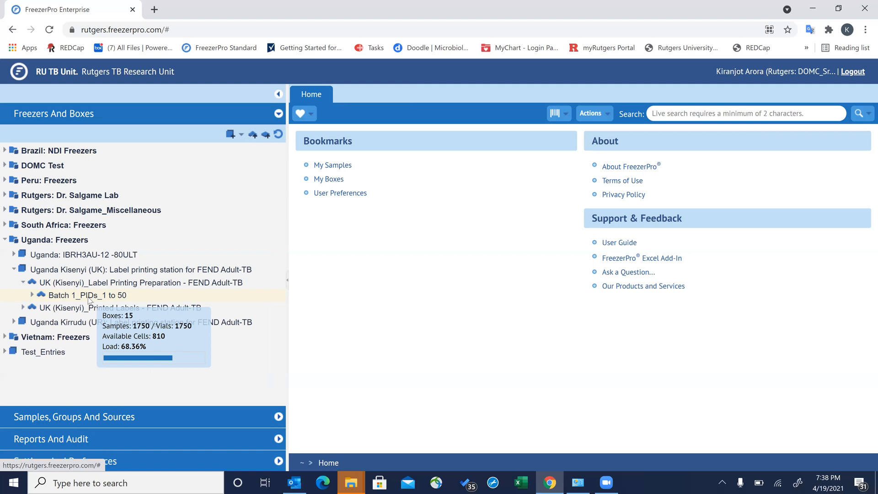
{"action": "left_click", "coordinate": [89, 295]}
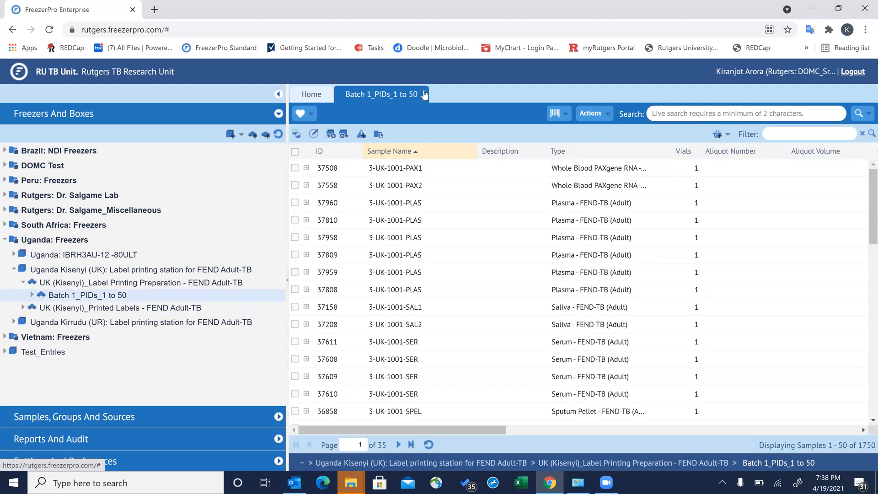
{"action": "left_click", "coordinate": [424, 91]}
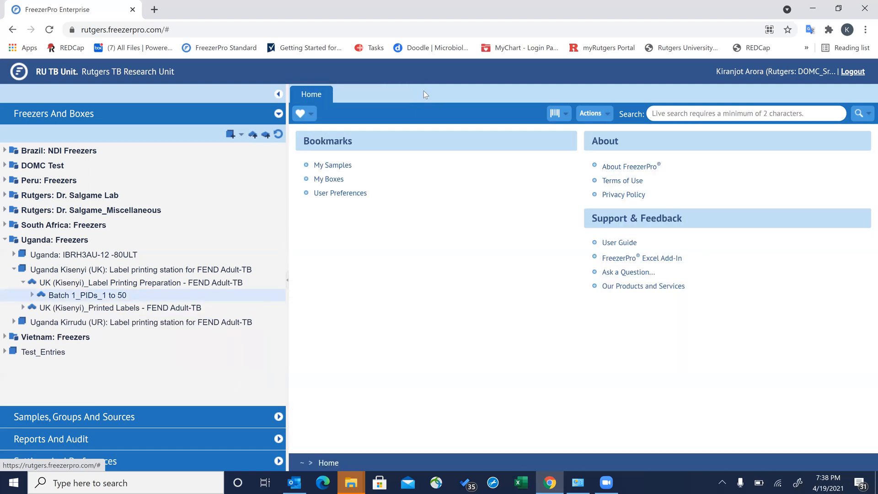
- Open the Batch 1_Urine 1 (UR1)_1 to 50 box and inspect the vials at positions 3/A and 4/A
{"action": "left_click", "coordinate": [33, 295]}
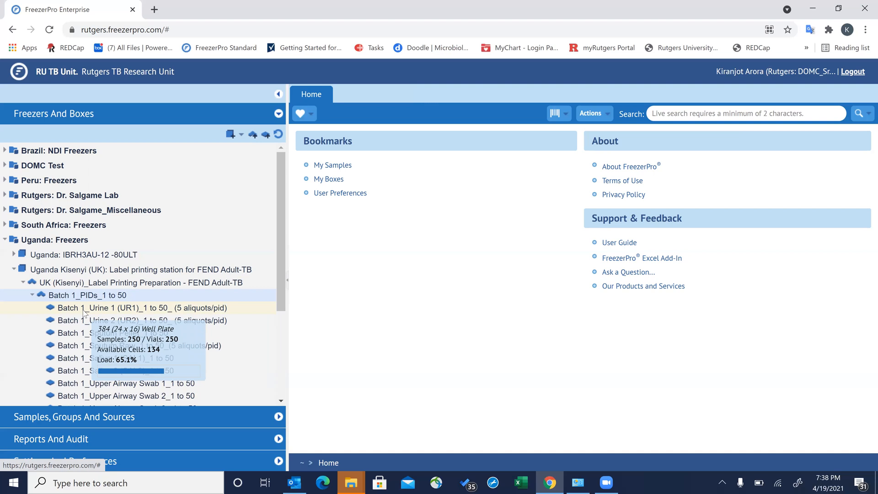
{"action": "left_click", "coordinate": [84, 311]}
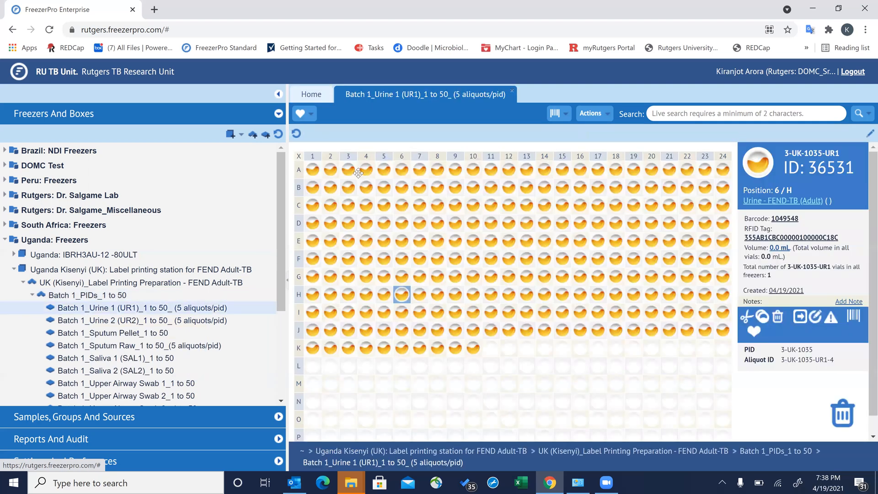
{"action": "left_click", "coordinate": [349, 172]}
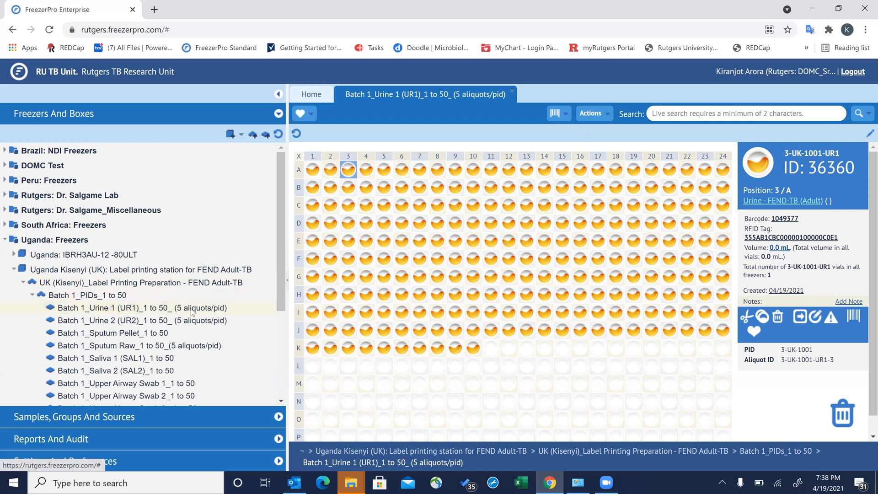
{"action": "left_click", "coordinate": [365, 169]}
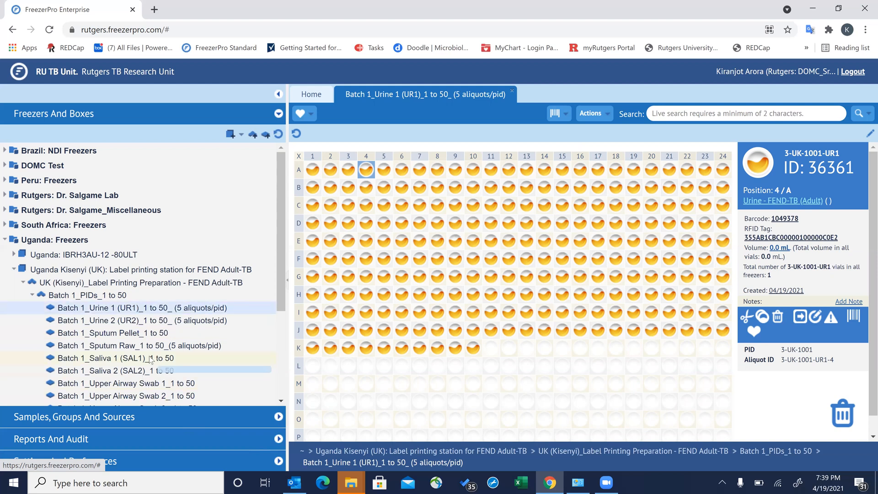
- Highlight the sample name in the details of vial 4/A, and show the details of the vial at position 1/A
{"action": "mouse_move", "coordinate": [151, 360]}
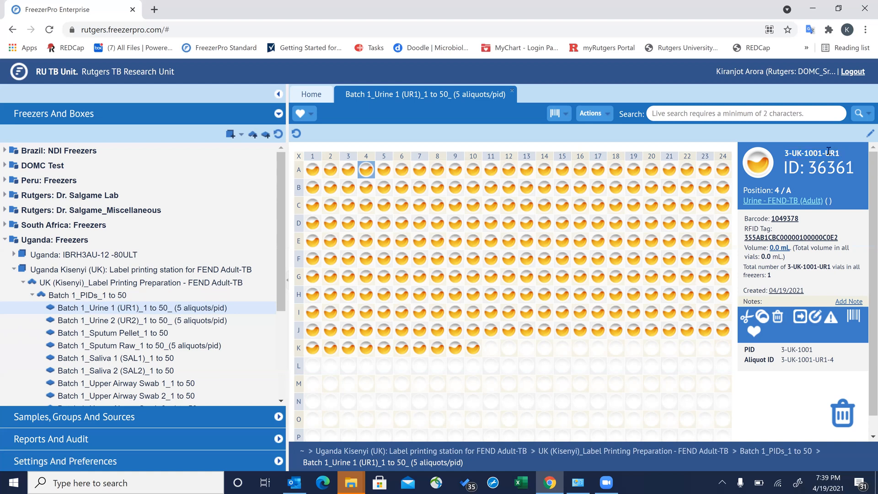
{"action": "left_click_drag", "start_coordinate": [823, 151], "coordinate": [786, 149]}
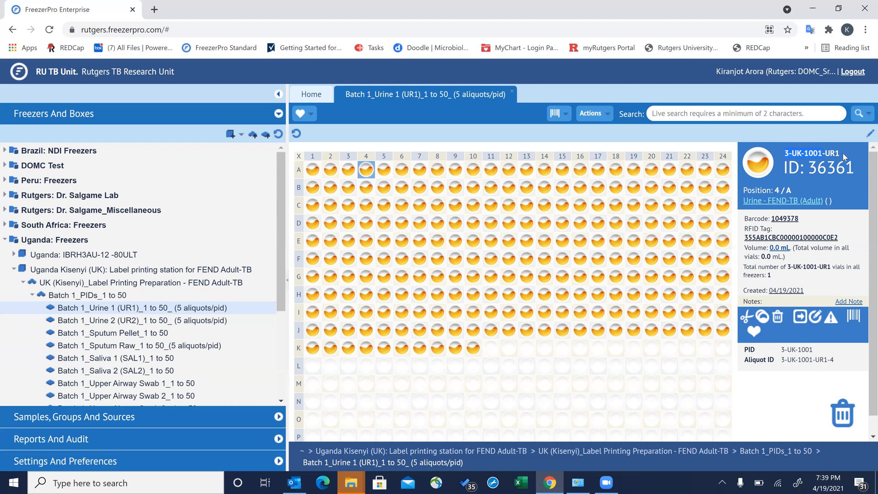
{"action": "left_click_drag", "start_coordinate": [841, 157], "coordinate": [830, 154]}
{"action": "left_click", "coordinate": [311, 170]}
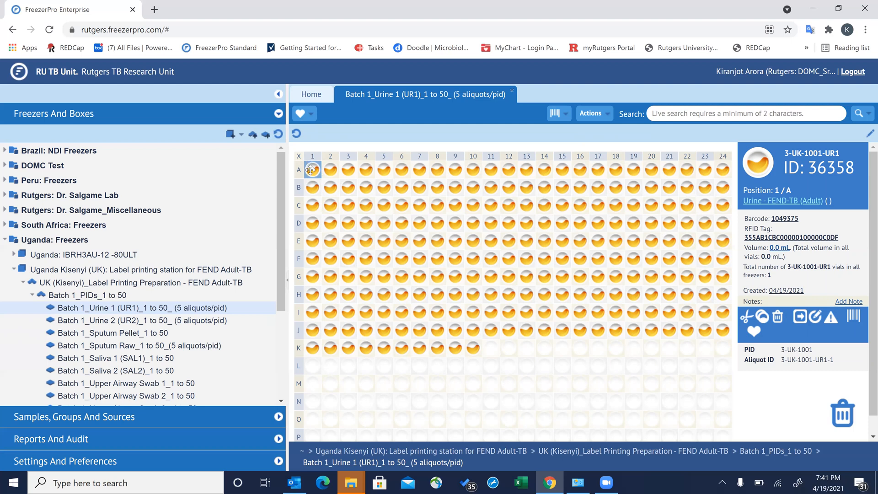
- Generate one barcode label for the vial at position 1/A using the FEND TB (Adult)-Urine, Serum, Raw Sputum, Plasma printer profile
{"action": "left_click", "coordinate": [855, 320]}
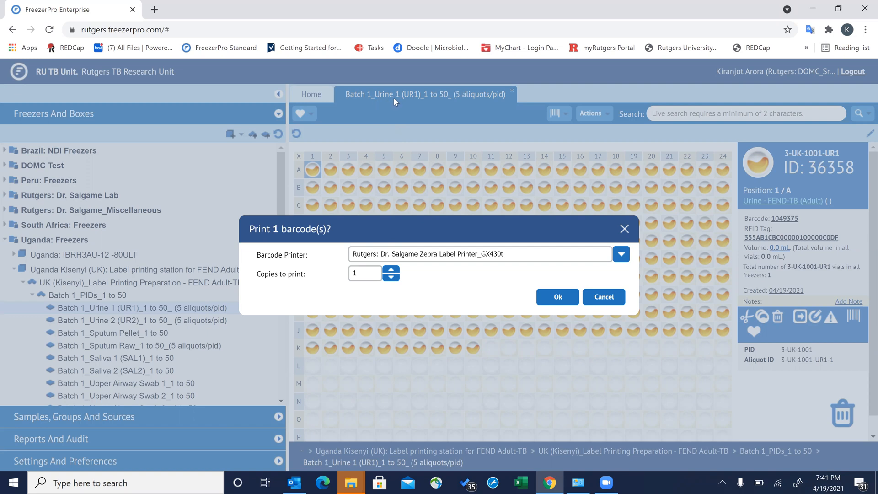
{"action": "left_click", "coordinate": [620, 254]}
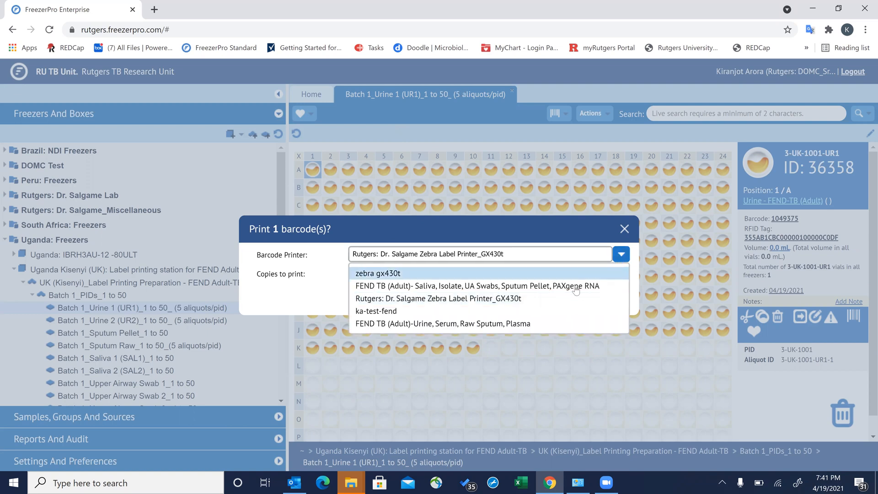
{"action": "left_click", "coordinate": [429, 324]}
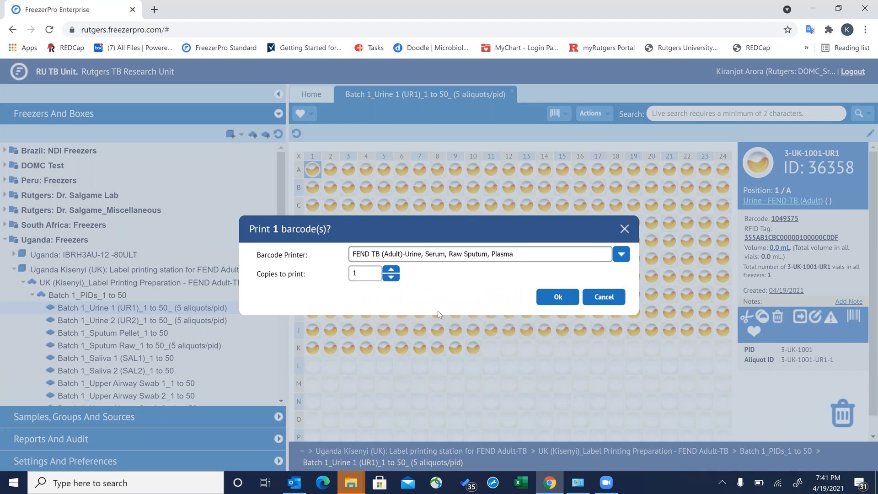
{"action": "left_click", "coordinate": [558, 299]}
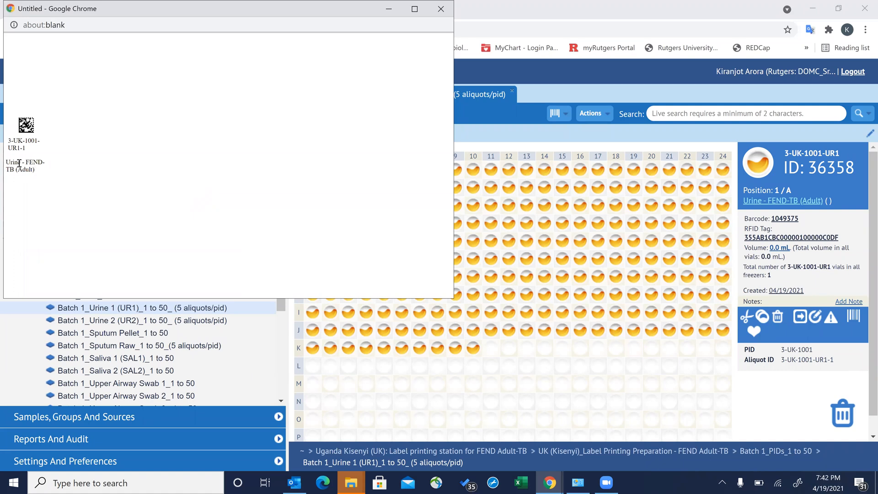
- Highlight the aliquot ID and the sample type text on the generated label
{"action": "left_click_drag", "start_coordinate": [22, 163], "coordinate": [5, 159]}
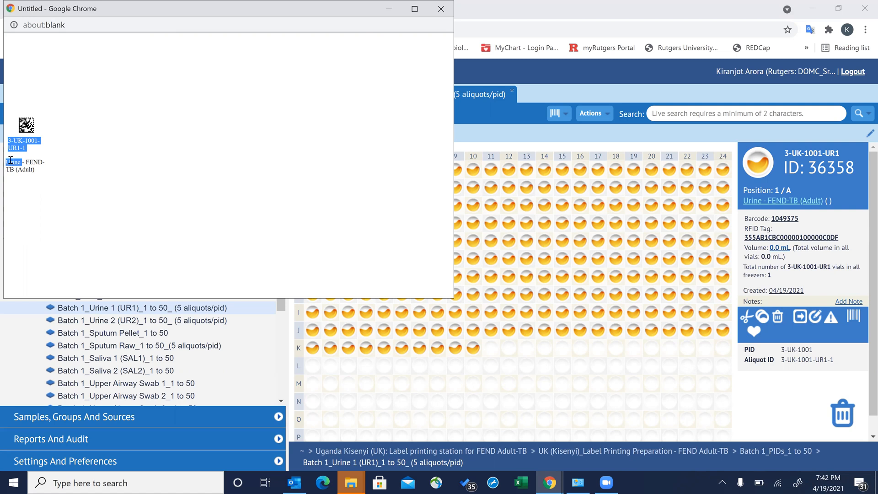
{"action": "left_click", "coordinate": [22, 163]}
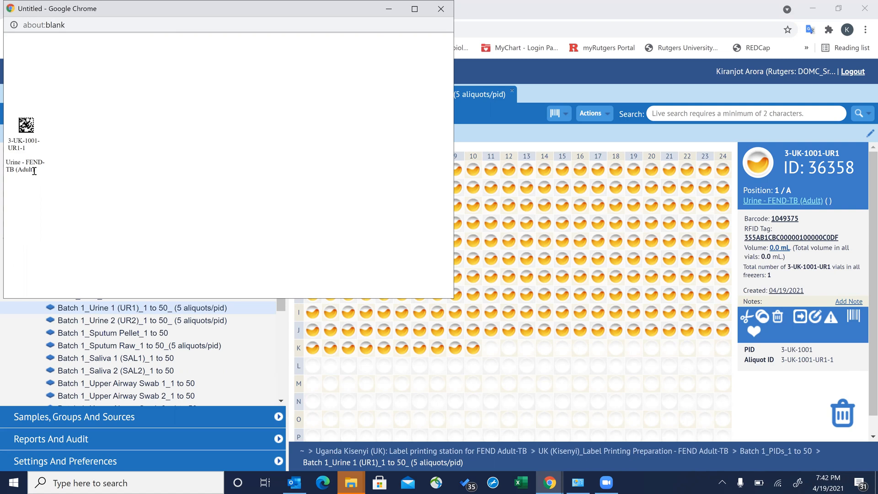
{"action": "left_click_drag", "start_coordinate": [34, 171], "coordinate": [26, 162]}
- Print the single label on the ZDesigner GX430t (USB) printer
{"action": "right_click", "coordinate": [94, 106]}
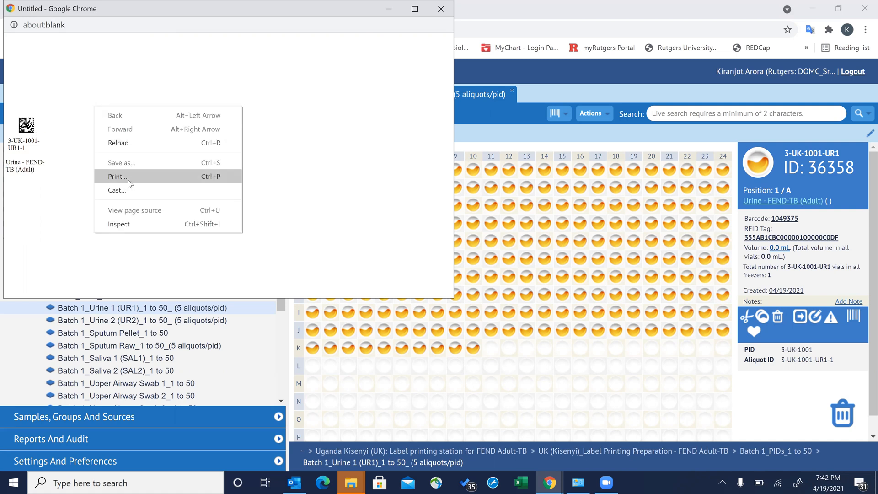
{"action": "left_click", "coordinate": [128, 180]}
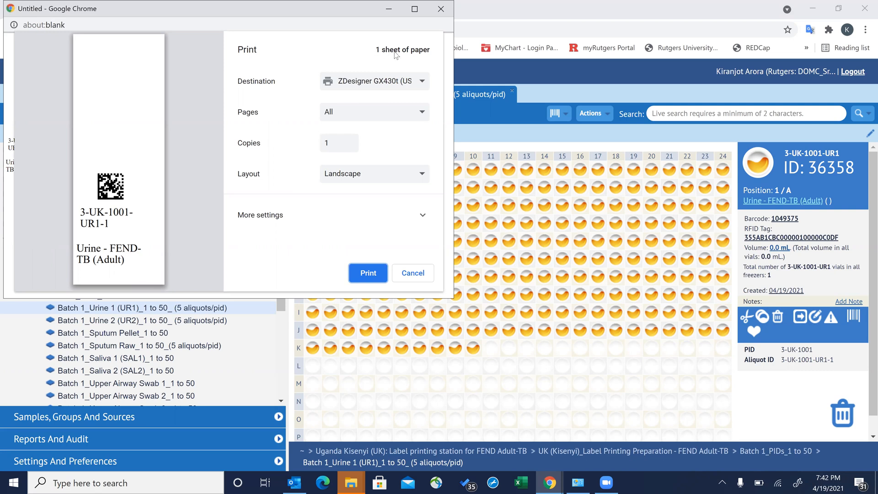
{"action": "left_click", "coordinate": [419, 85]}
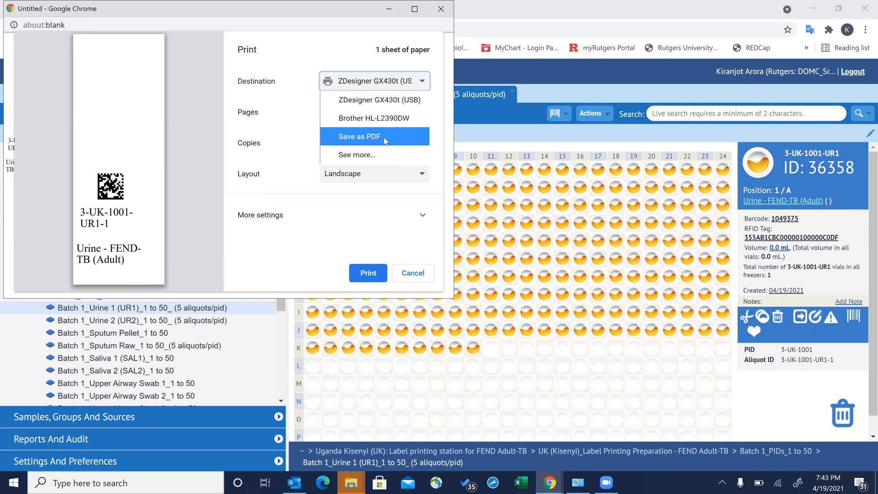
{"action": "left_click", "coordinate": [395, 102]}
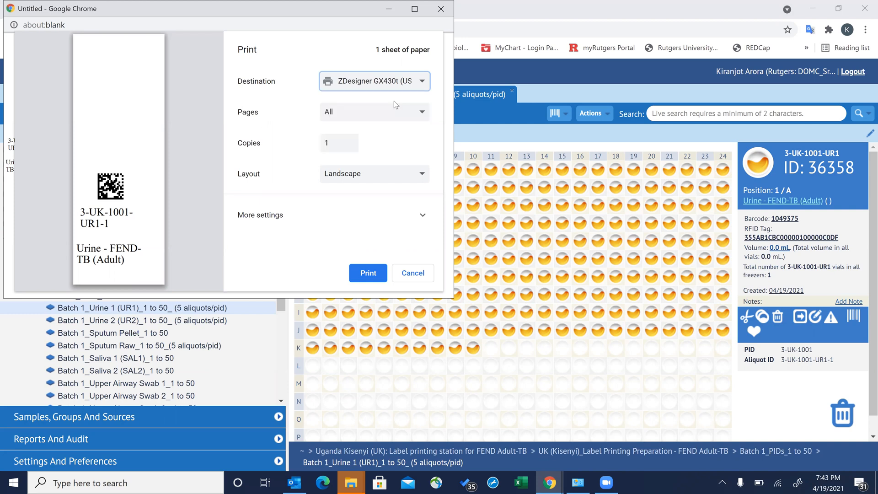
{"action": "left_click", "coordinate": [367, 274]}
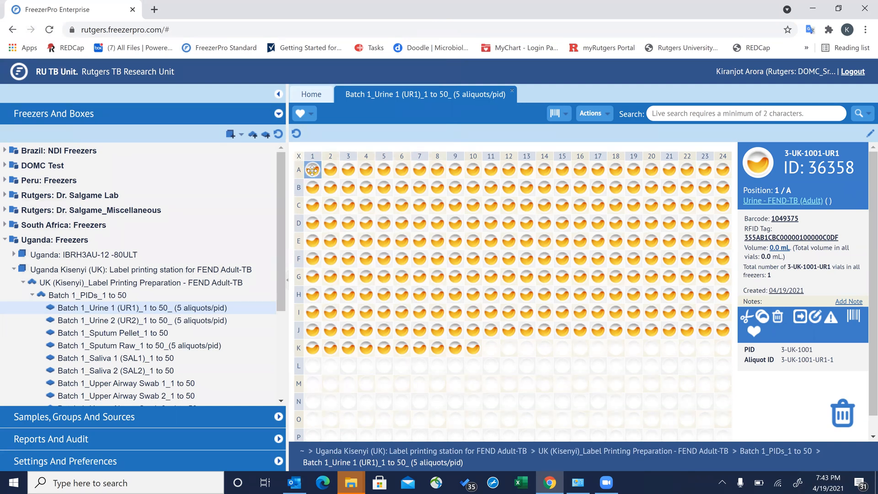
- Select all vials in the Urine 1 box and generate their barcode labels with the FEND TB (Adult)-Urine, Serum, Raw Sputum, Plasma profile
{"action": "left_click", "coordinate": [496, 222]}
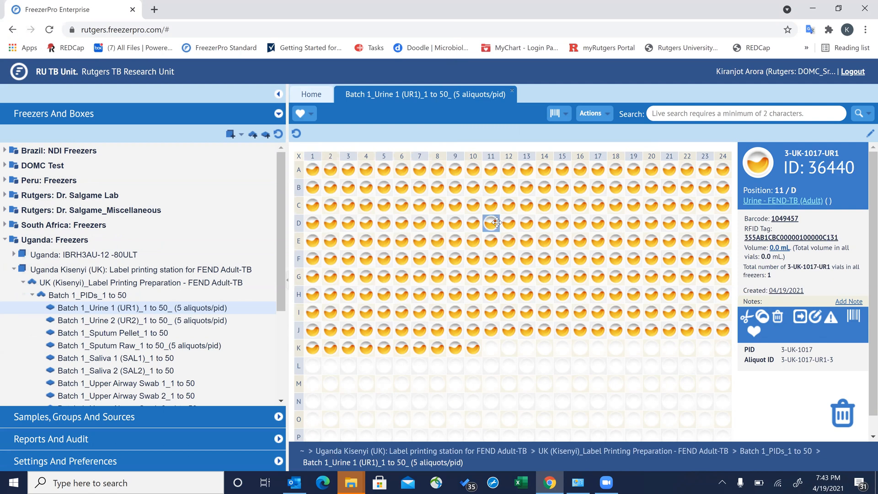
{"action": "left_click", "coordinate": [559, 203]}
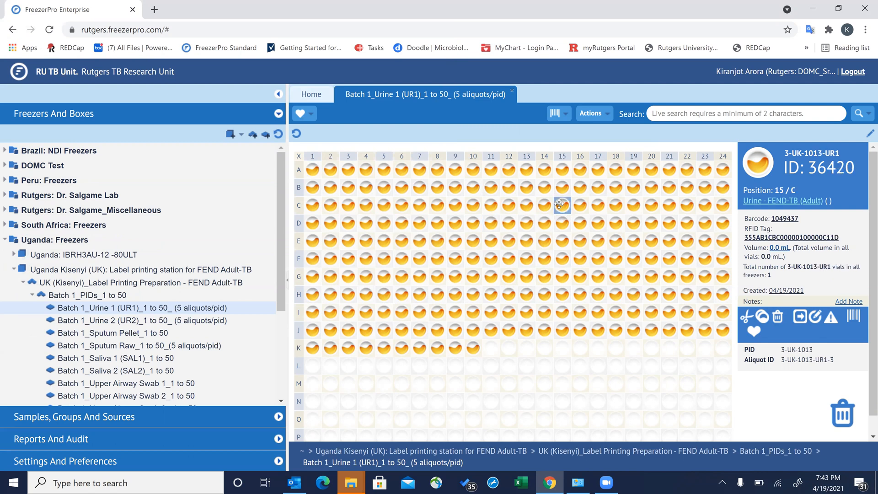
{"action": "left_click", "coordinate": [298, 156]}
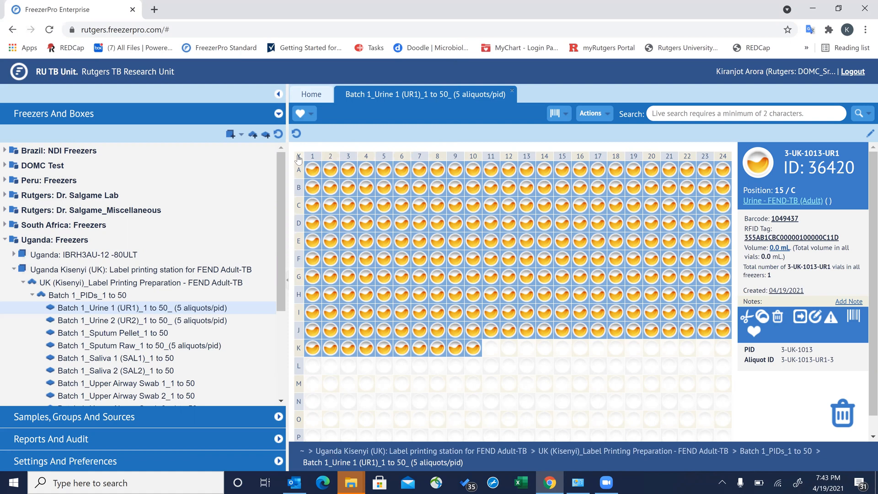
{"action": "left_click", "coordinate": [853, 318]}
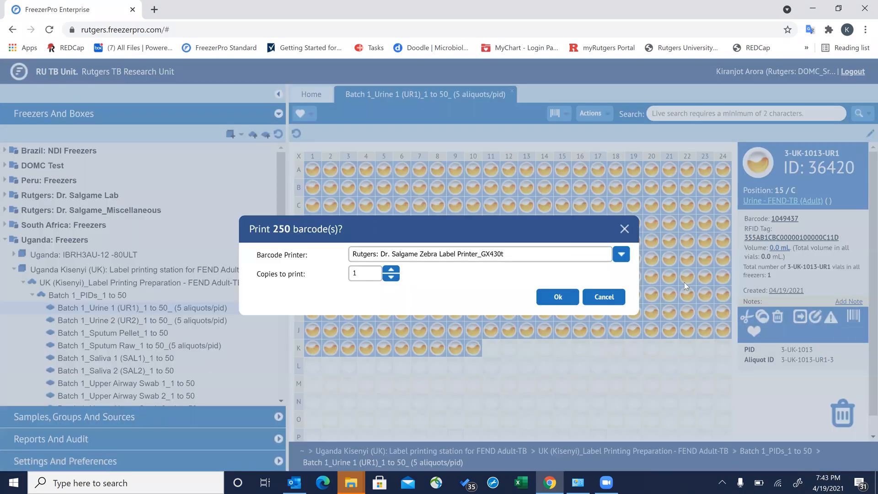
{"action": "left_click", "coordinate": [622, 254]}
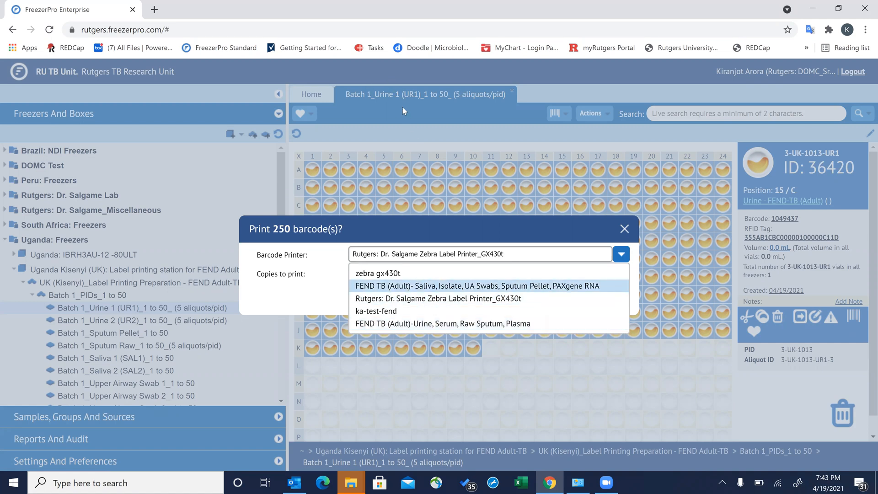
{"action": "left_click", "coordinate": [432, 323]}
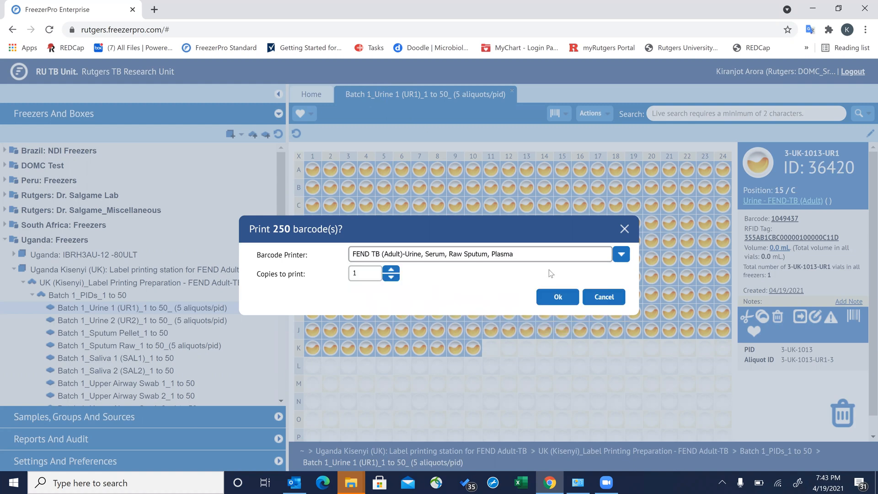
{"action": "left_click", "coordinate": [557, 296]}
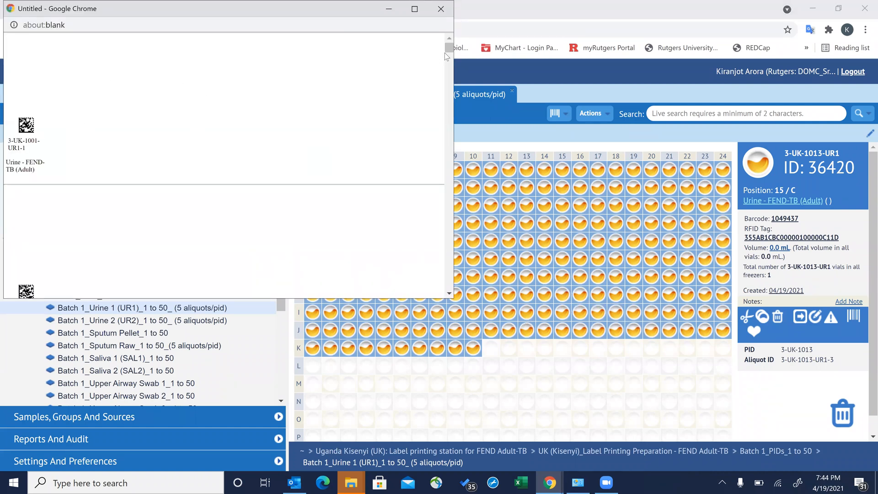
- Review the labels through to the last one, choose ZDesigner GX430t (USB) as print destination, and close the label window without printing
{"action": "left_click_drag", "start_coordinate": [446, 49], "coordinate": [438, 300]}
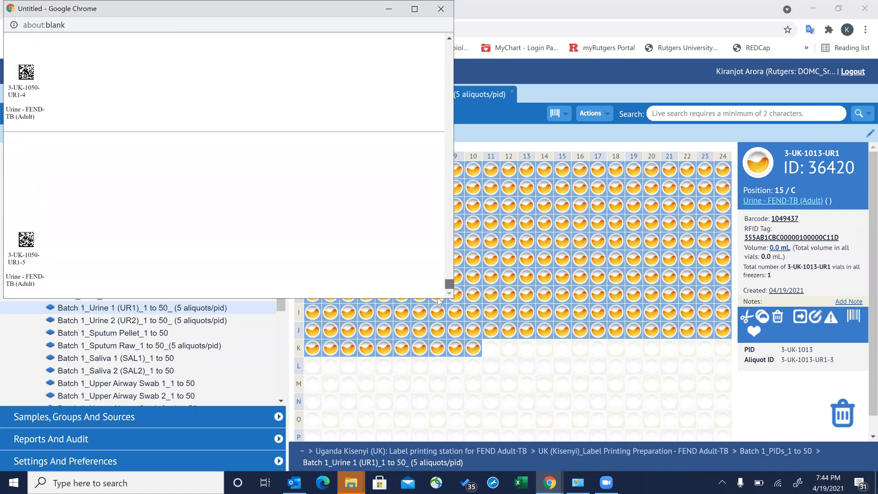
{"action": "right_click", "coordinate": [297, 189]}
{"action": "left_click", "coordinate": [348, 253]}
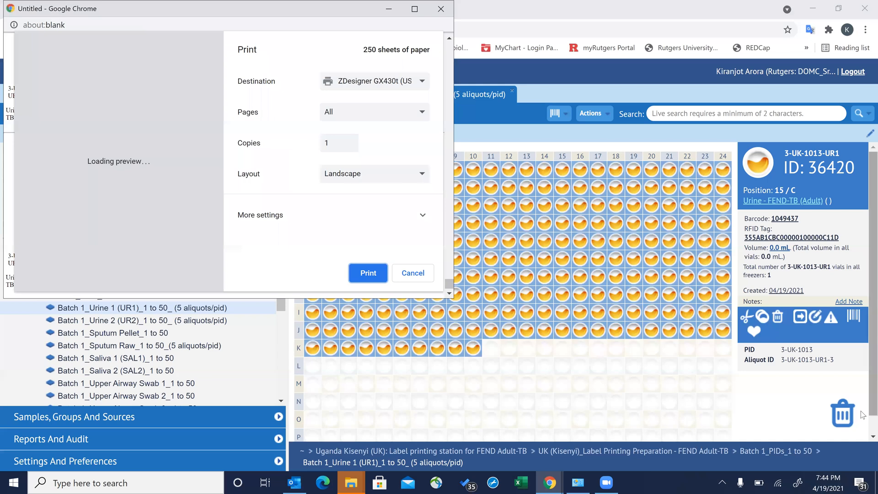
{"action": "scroll", "coordinate": [864, 437], "scroll_direction": "down", "scroll_amount": 1}
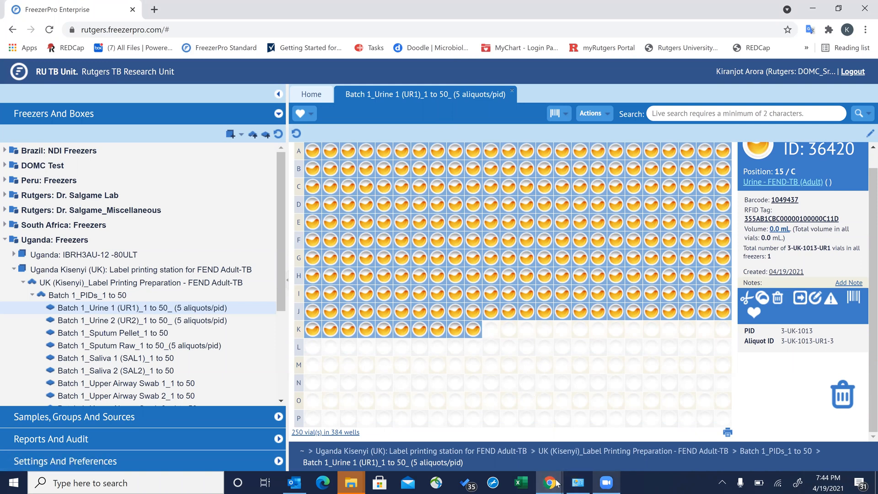
{"action": "mouse_move", "coordinate": [548, 482]}
{"action": "left_click", "coordinate": [593, 442]}
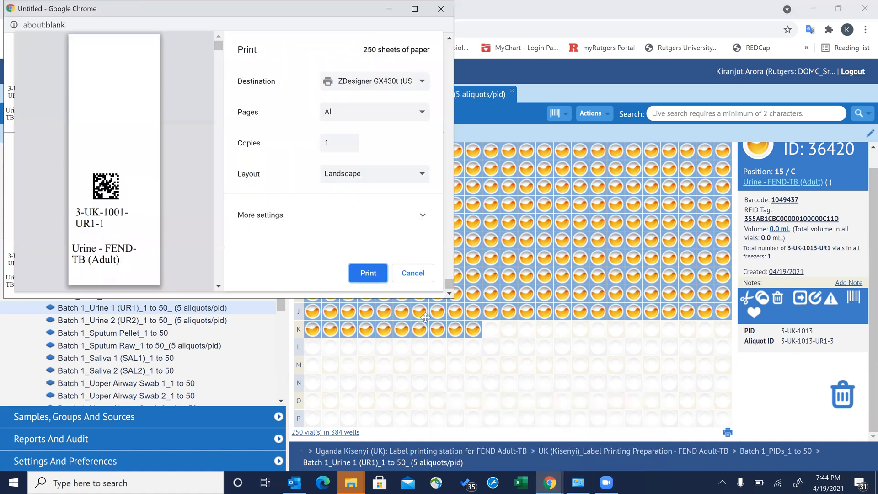
{"action": "left_click", "coordinate": [398, 87]}
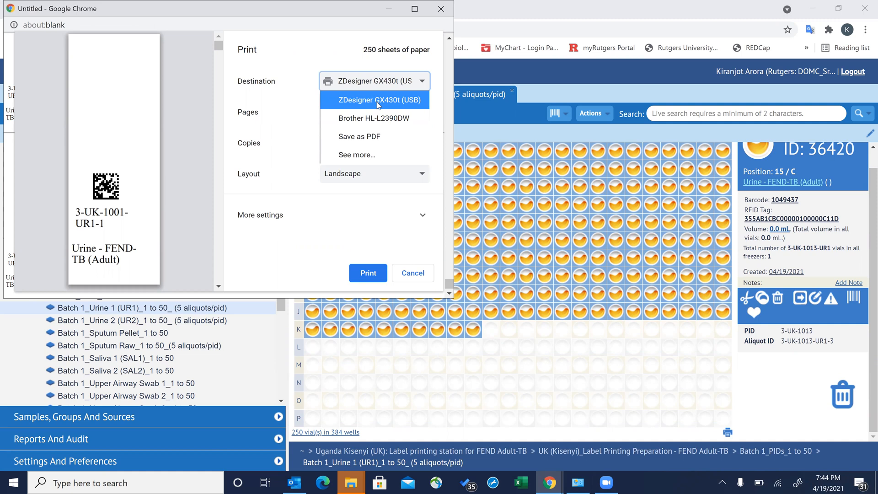
{"action": "left_click", "coordinate": [401, 105]}
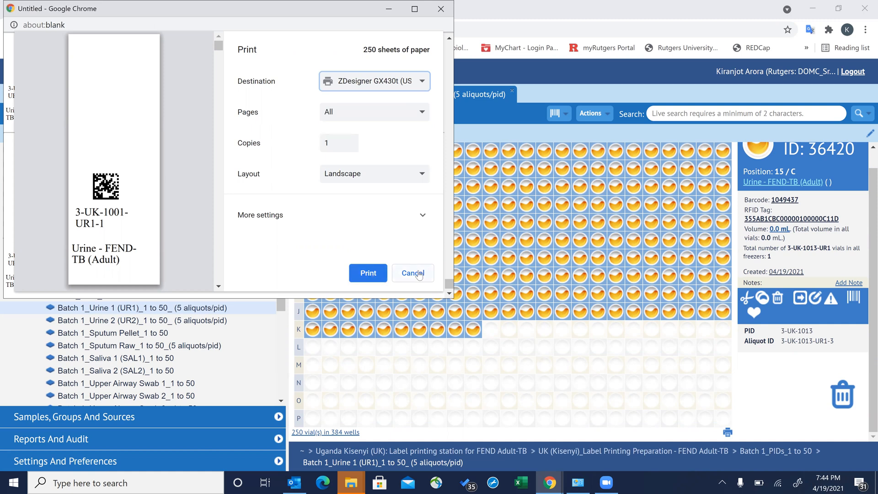
{"action": "left_click", "coordinate": [440, 9]}
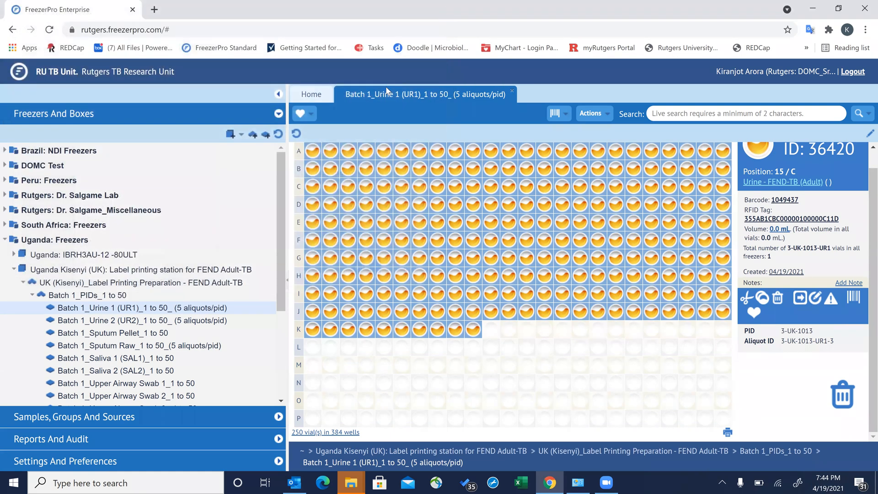
- Clear the selection at empty well 6/N, pick the vial at 1/A, and select every vial in the box
{"action": "left_click", "coordinate": [402, 383]}
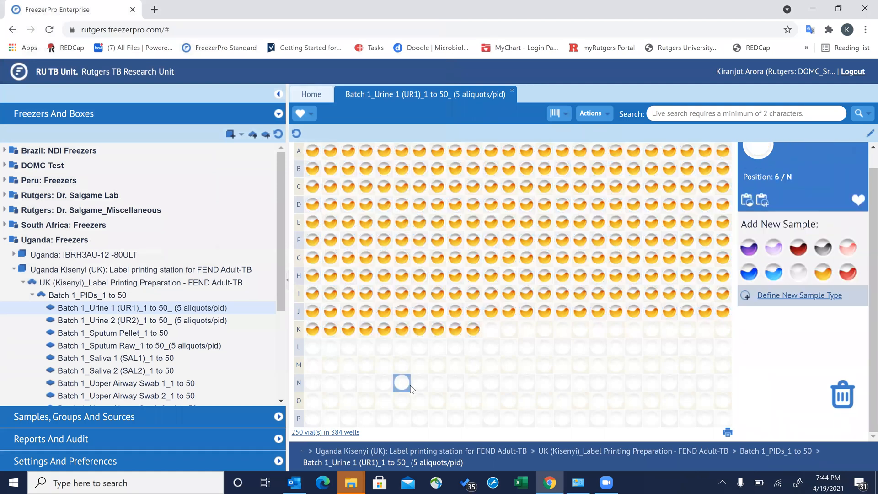
{"action": "left_click", "coordinate": [313, 152]}
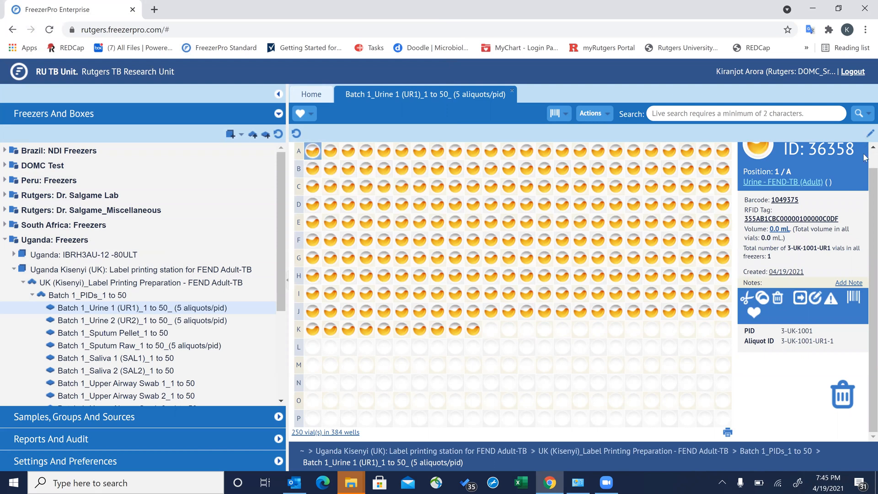
{"action": "scroll", "coordinate": [864, 157], "scroll_direction": "up", "scroll_amount": 1}
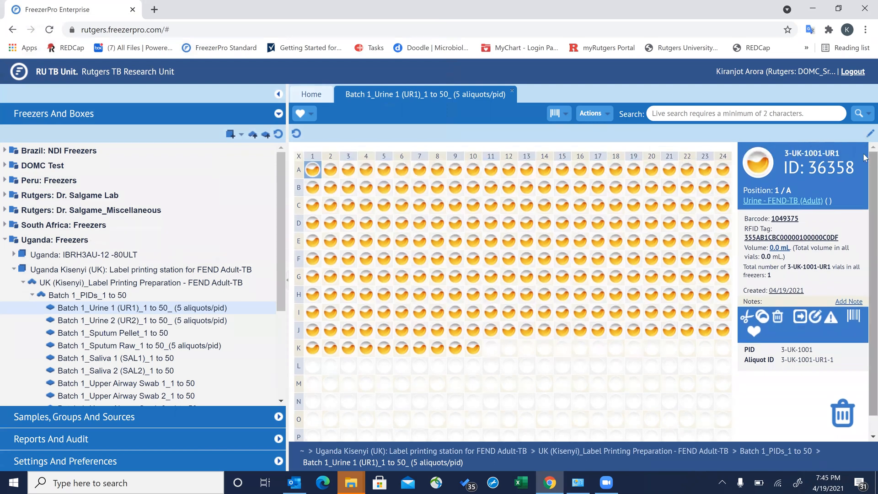
{"action": "left_click", "coordinate": [300, 158]}
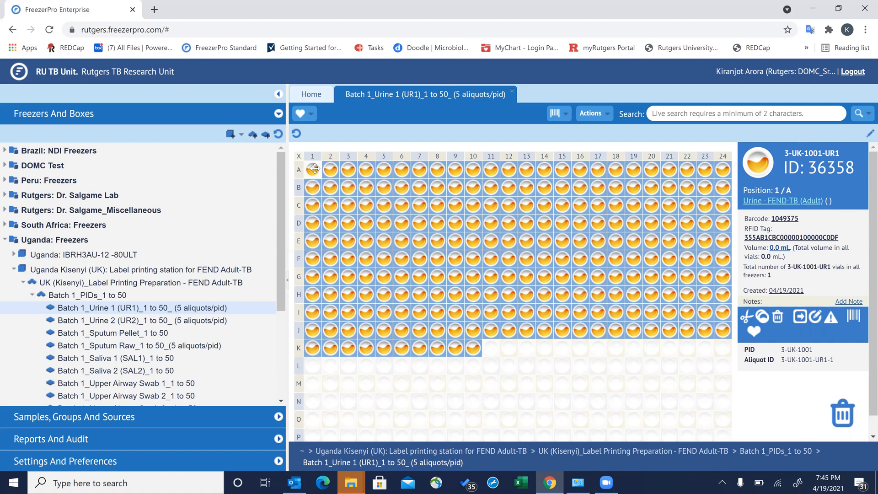
{"action": "left_click", "coordinate": [853, 322]}
- Check positions 11/L and 11/H, pick the empty well at 1/L, and select all empty wells in the box
{"action": "left_click", "coordinate": [491, 369]}
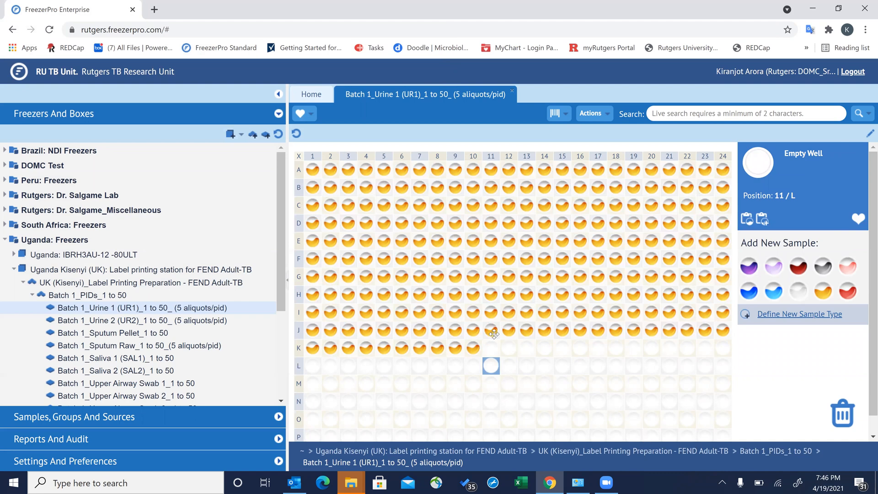
{"action": "left_click", "coordinate": [489, 296]}
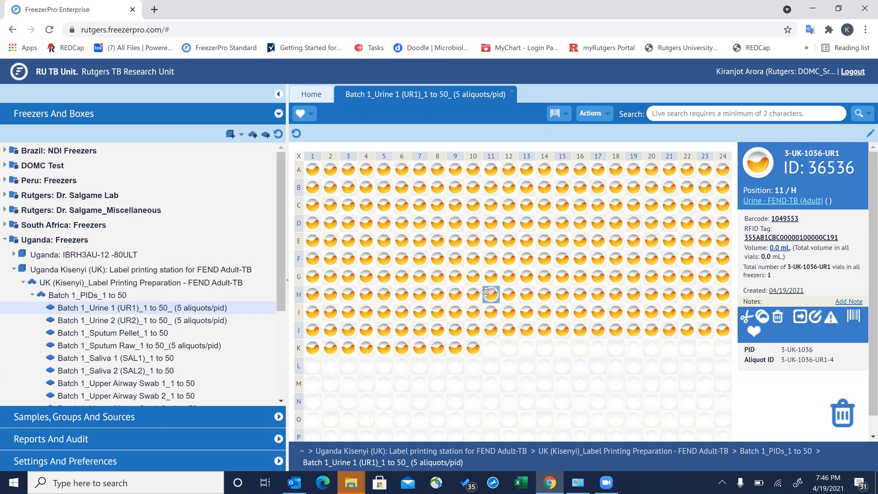
{"action": "left_click", "coordinate": [314, 366]}
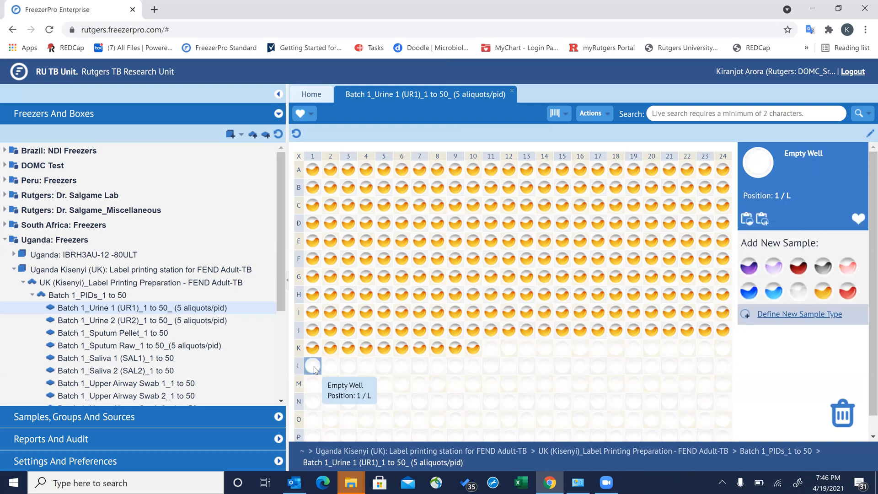
{"action": "left_click", "coordinate": [298, 157]}
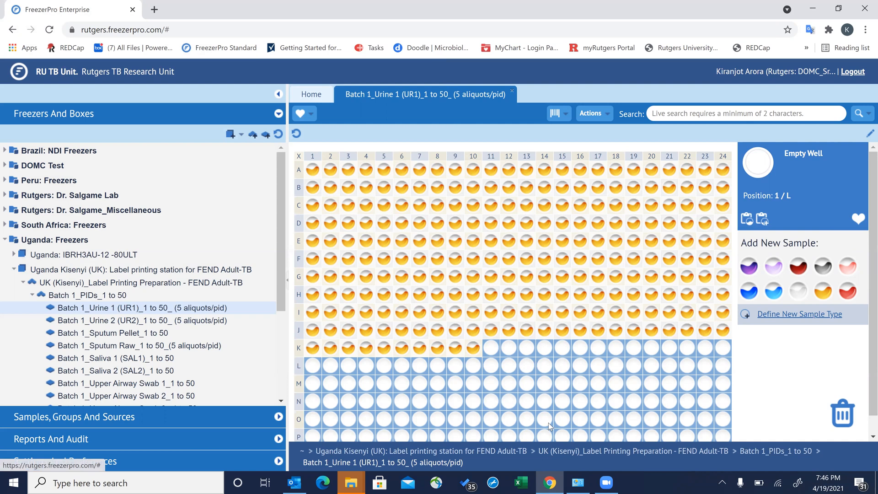
- Pick the filled vial at position 14/E and select all filled vials in the box
{"action": "left_click", "coordinate": [544, 241]}
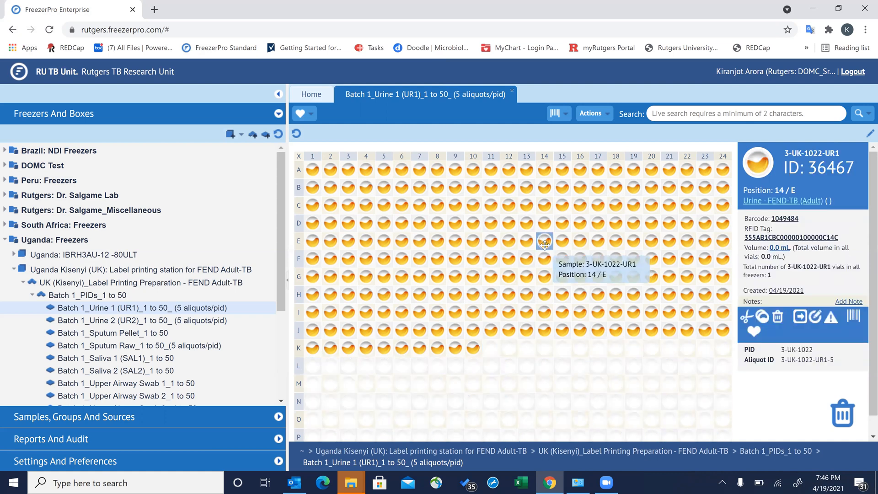
{"action": "left_click", "coordinate": [299, 157]}
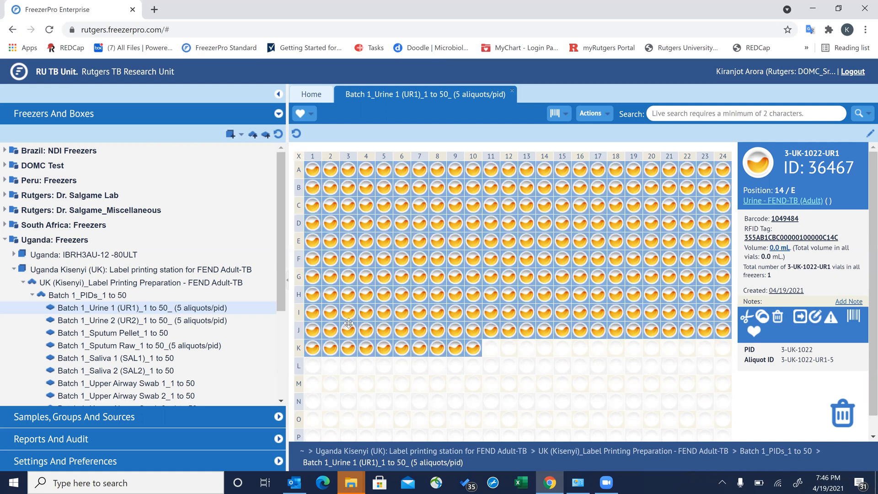
- Select all empty wells based on the well at 5/L, and switch to all filled vials based on the vial at 2/A
{"action": "left_click", "coordinate": [386, 373]}
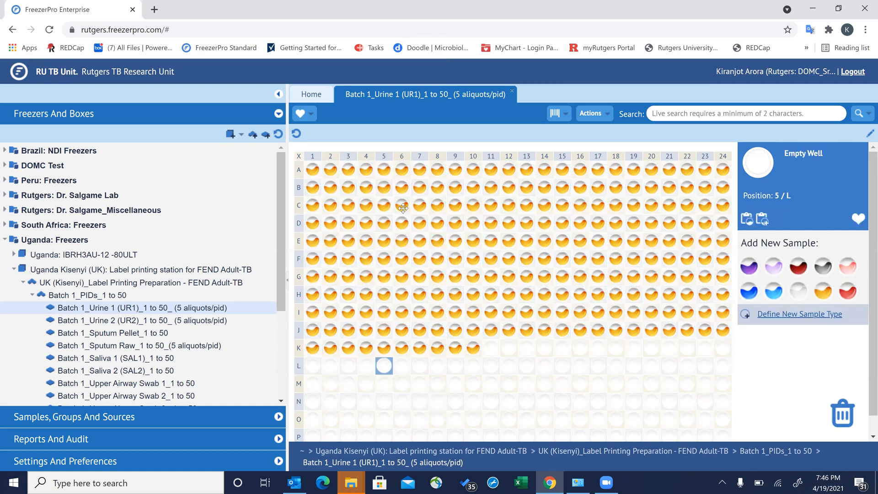
{"action": "left_click", "coordinate": [298, 157]}
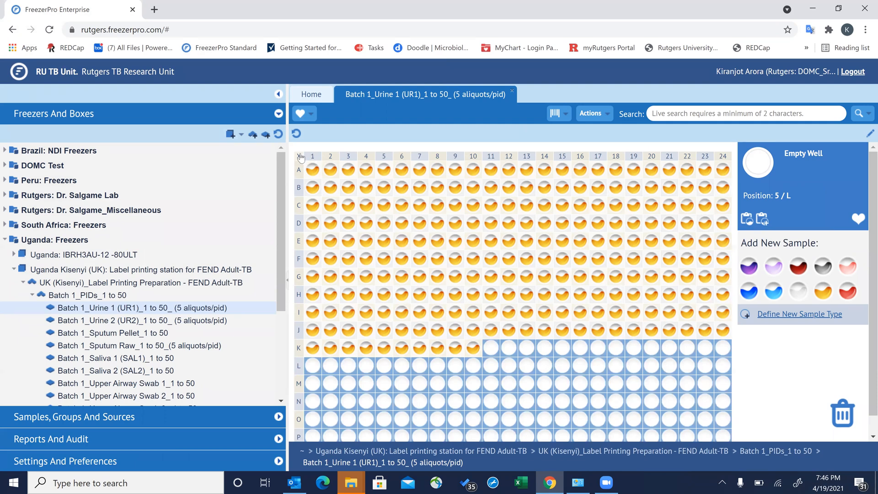
{"action": "left_click", "coordinate": [330, 170]}
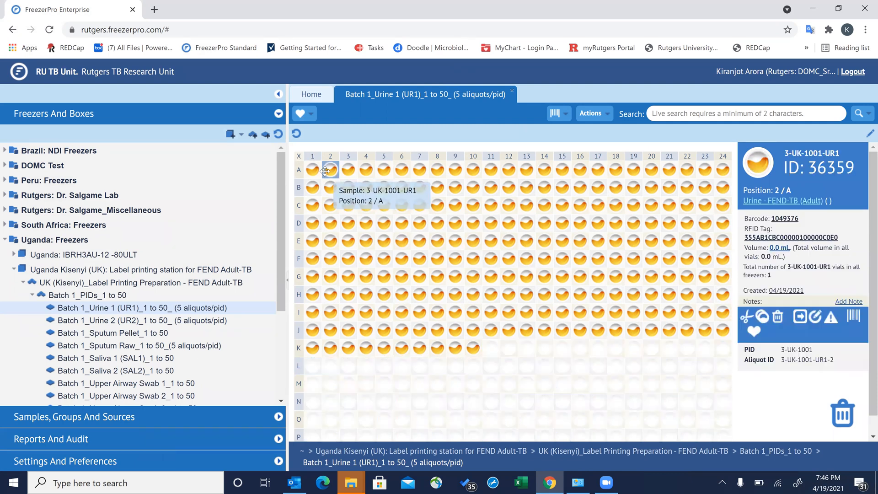
{"action": "left_click", "coordinate": [300, 158]}
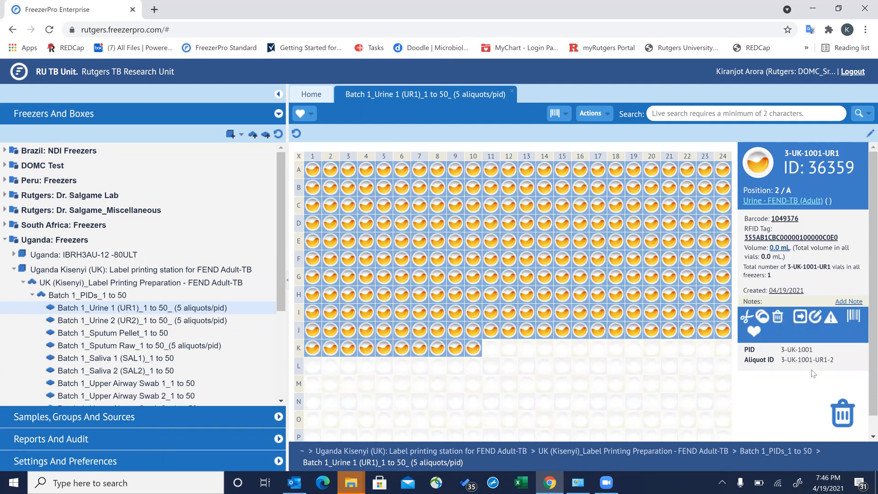
- Generate barcode labels for the selected vials with barcode printer FEND TB (Adult)- Saliva, Isolate, UA Swabs, Sputum Pellet, PAXgene RNA
{"action": "left_click", "coordinate": [854, 318]}
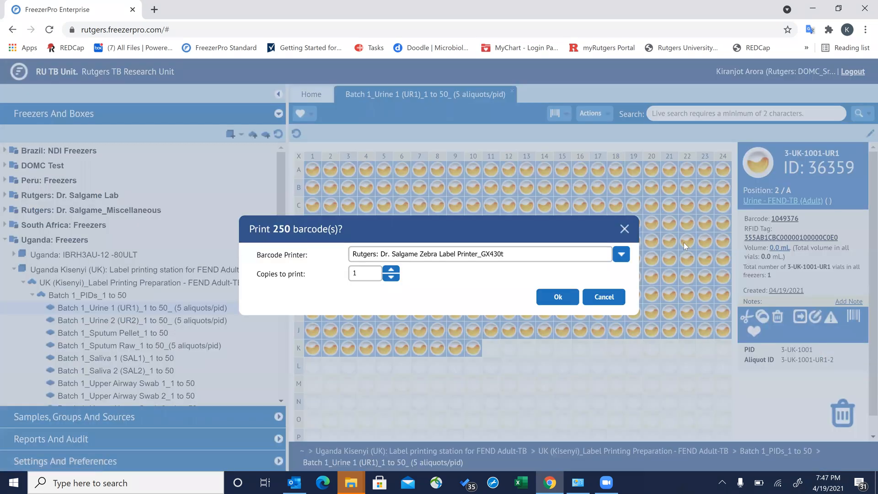
{"action": "left_click", "coordinate": [622, 254]}
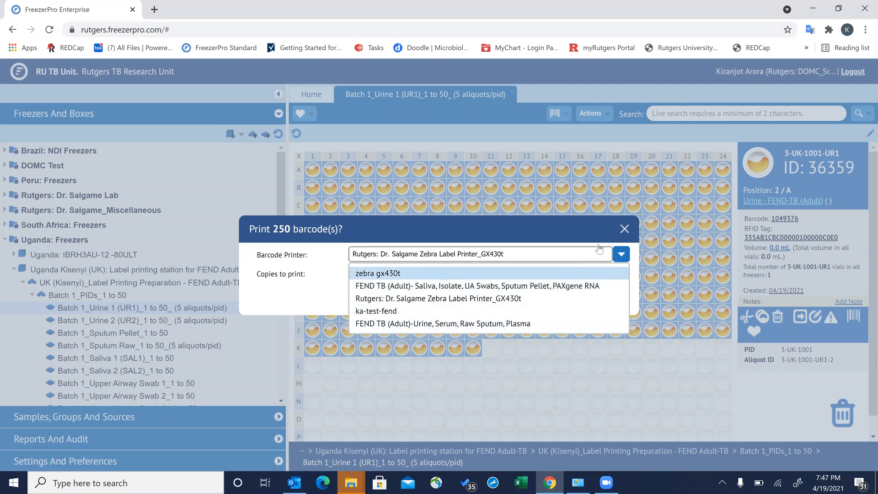
{"action": "left_click", "coordinate": [543, 290]}
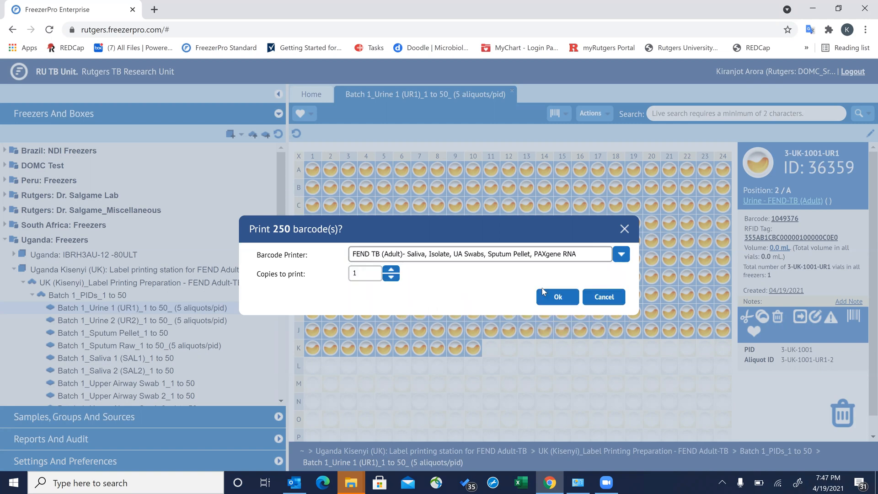
{"action": "left_click", "coordinate": [551, 296]}
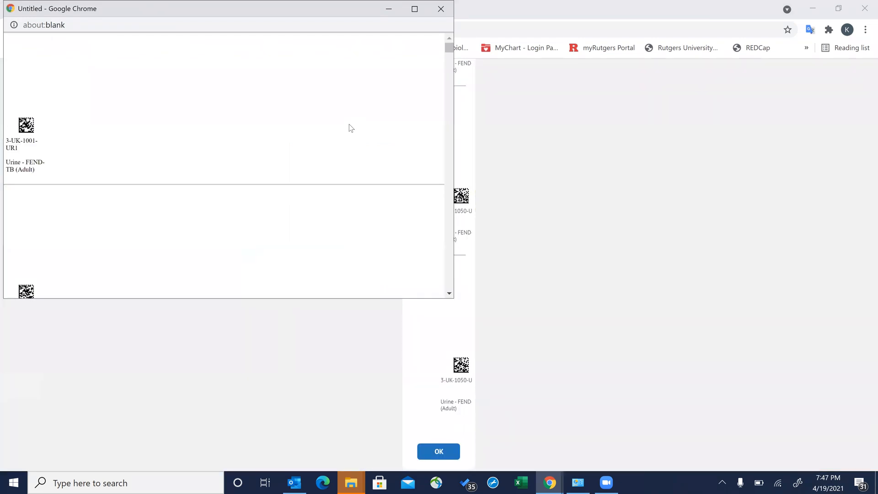
- Open the label print settings, try raising the copies to 2, and close the label window and preview without printing
{"action": "right_click", "coordinate": [349, 125]}
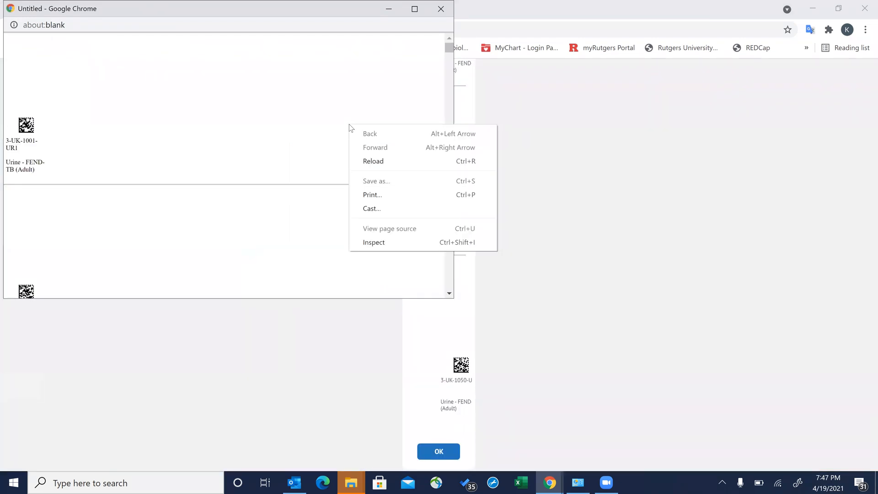
{"action": "left_click", "coordinate": [387, 195]}
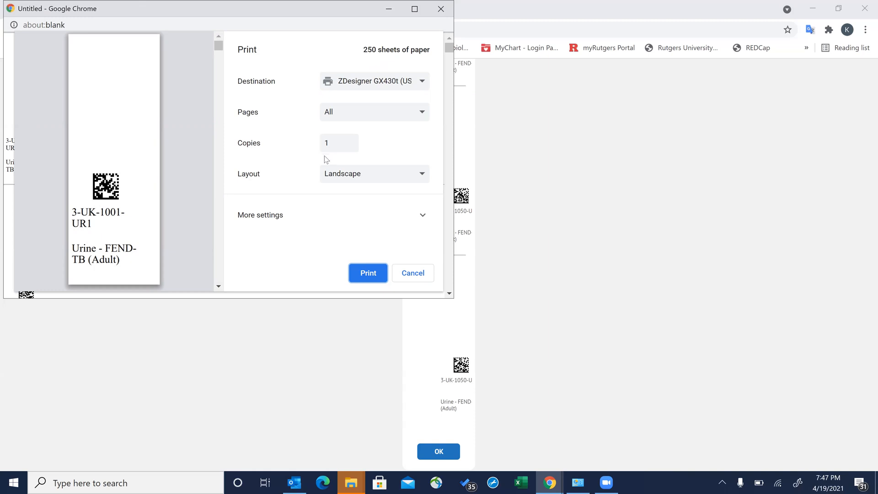
{"action": "left_click", "coordinate": [350, 141]}
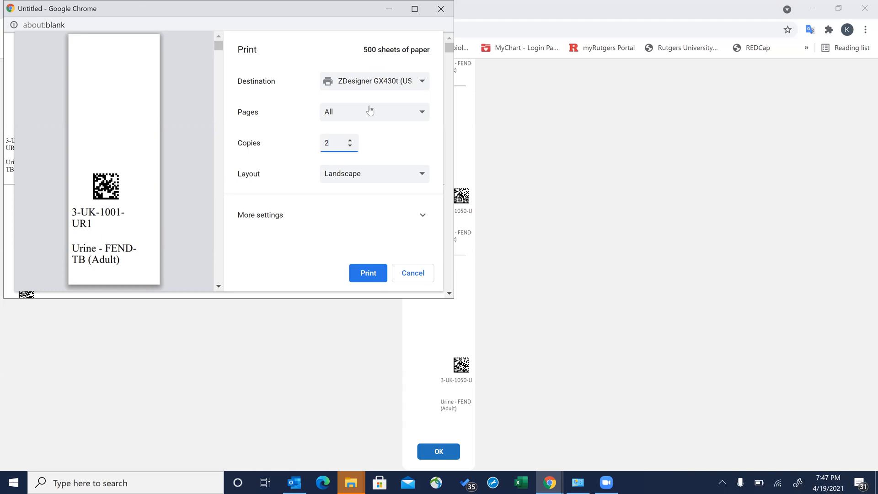
{"action": "left_click", "coordinate": [350, 146]}
{"action": "left_click", "coordinate": [442, 16]}
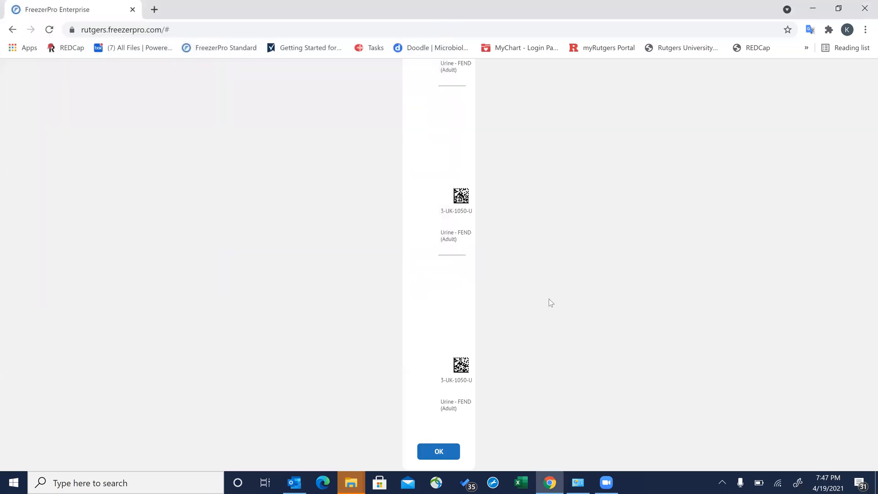
{"action": "left_click", "coordinate": [443, 452]}
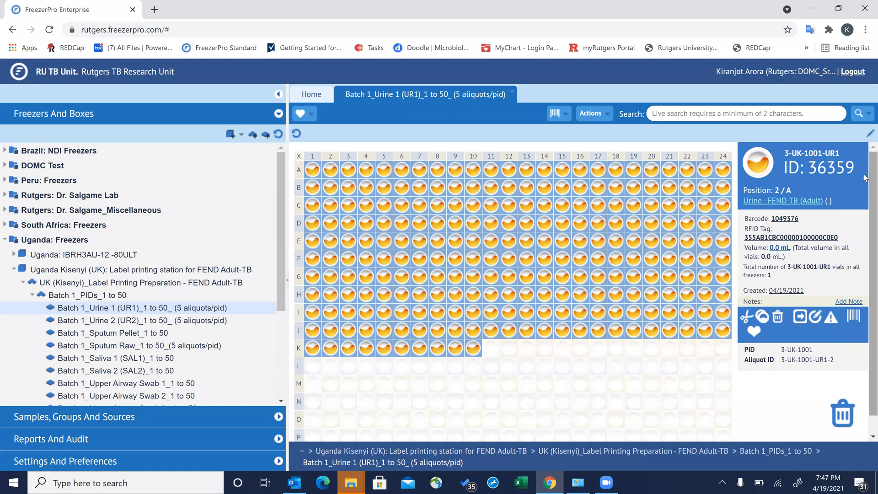
- Clear the box selection at empty well 11/M, and pick individual vials from 1/A through to 16/C
{"action": "scroll", "coordinate": [865, 177], "scroll_direction": "down", "scroll_amount": 1}
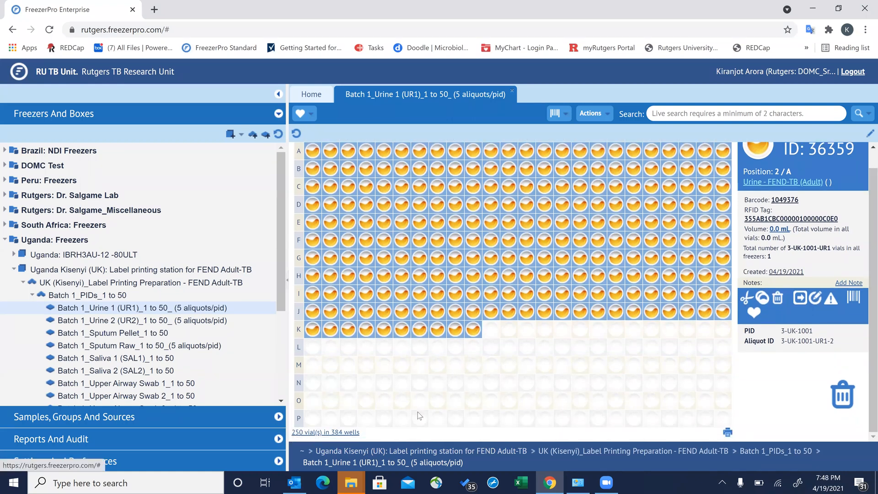
{"action": "left_click", "coordinate": [492, 364]}
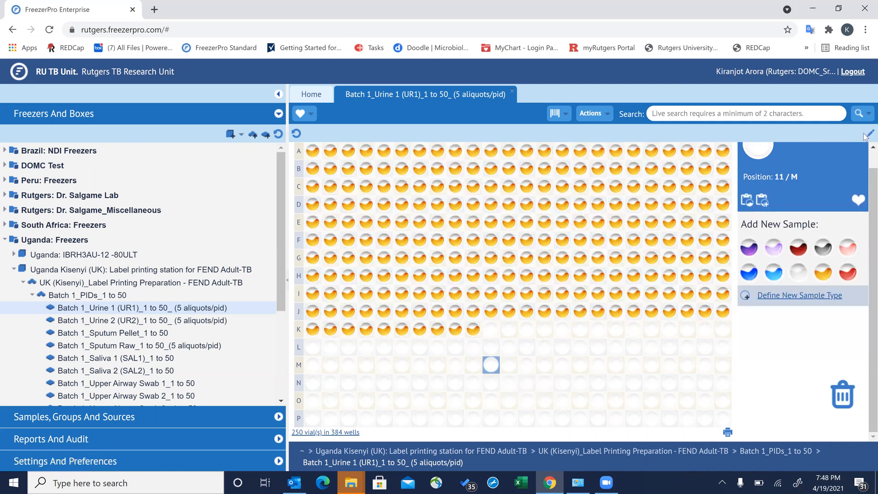
{"action": "scroll", "coordinate": [864, 154], "scroll_direction": "up", "scroll_amount": 1}
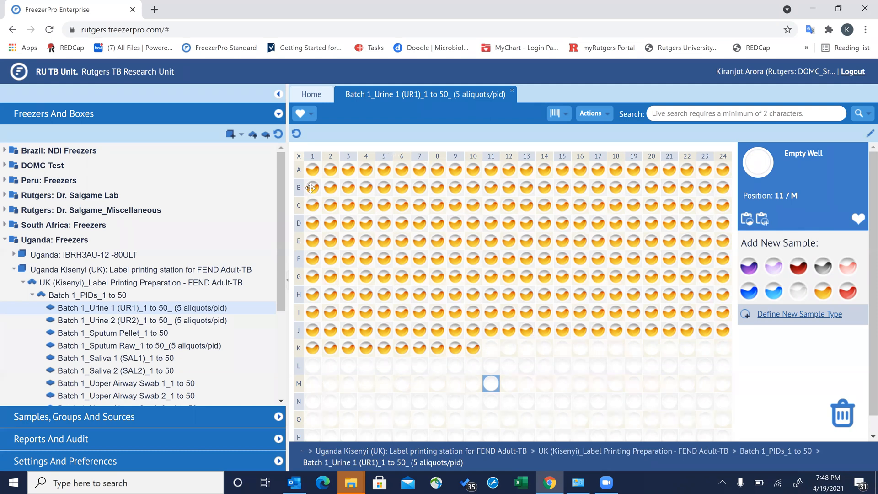
{"action": "left_click", "coordinate": [313, 170]}
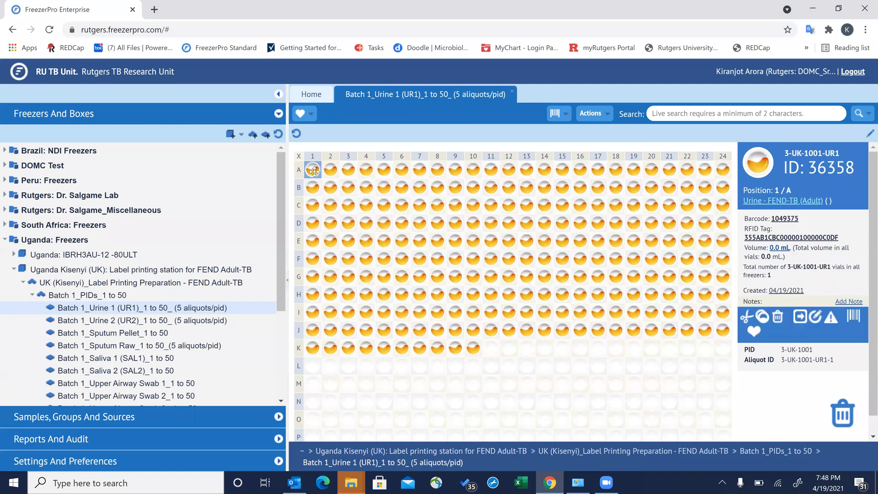
{"action": "left_click", "coordinate": [400, 219]}
{"action": "left_click", "coordinate": [489, 219]}
{"action": "left_click", "coordinate": [580, 202]}
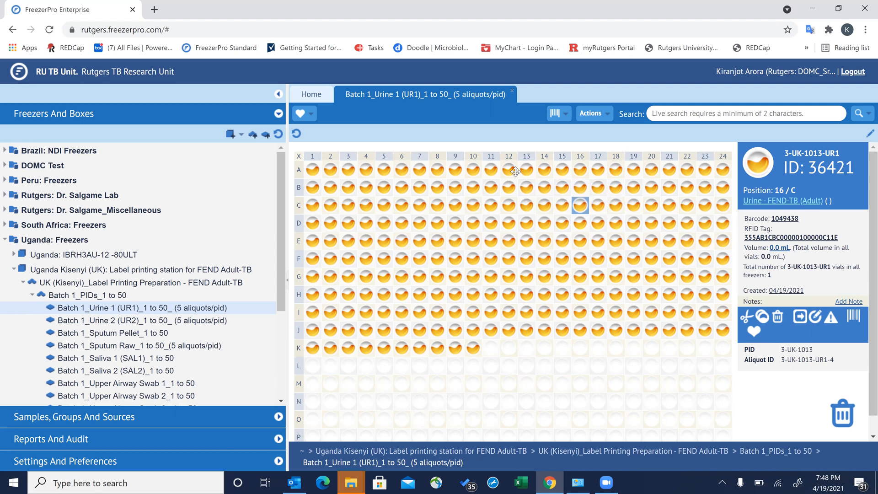
- Select the scattered vials at 1/A, 5/C, 9/B, 14/C, 14/F, 19/G and 22/D together
{"action": "left_click", "coordinate": [314, 172]}
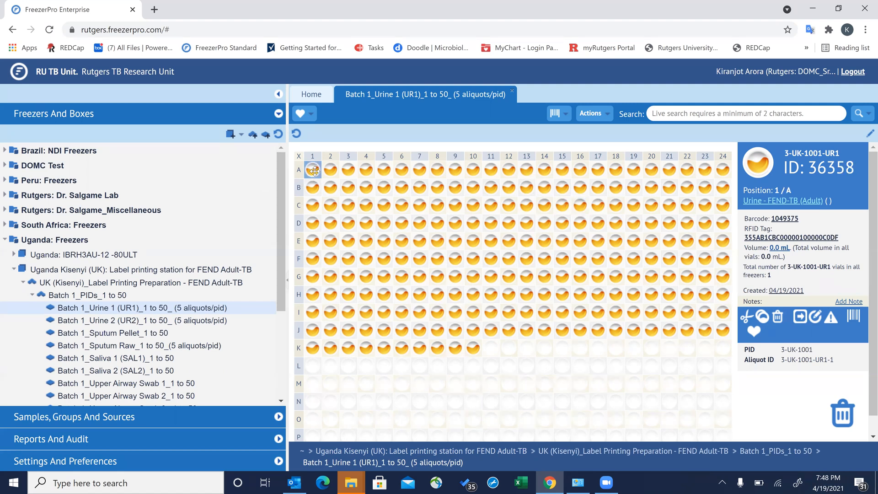
{"action": "left_click", "coordinate": [383, 206]}
{"action": "left_click", "coordinate": [455, 187]}
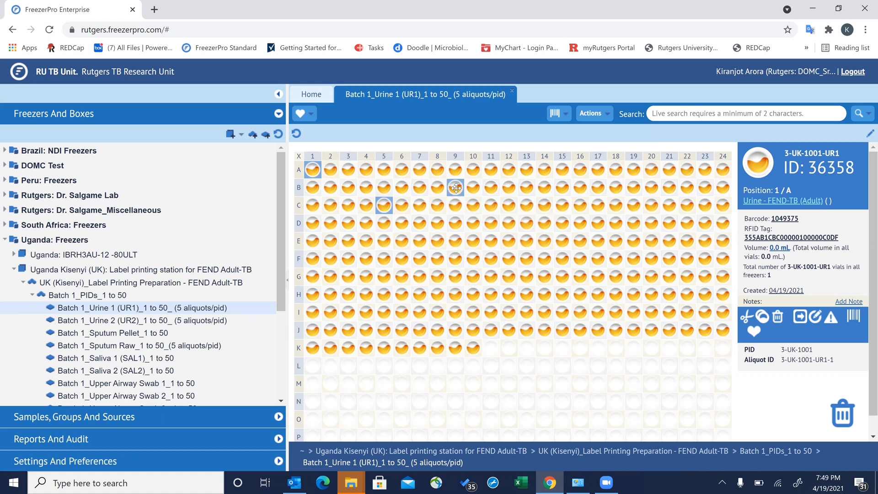
{"action": "left_click", "coordinate": [544, 205]}
{"action": "left_click", "coordinate": [544, 259]}
{"action": "left_click", "coordinate": [634, 277]}
{"action": "left_click", "coordinate": [685, 219]}
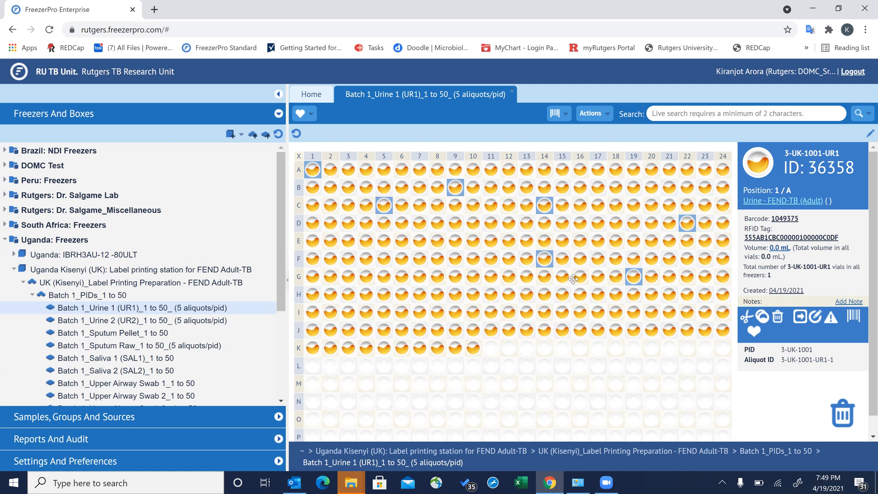
- Add the vials at 19/A, 19/C, 17/E and 15/H to the current selection
{"action": "mouse_move", "coordinate": [566, 285]}
{"action": "mouse_move", "coordinate": [633, 171]}
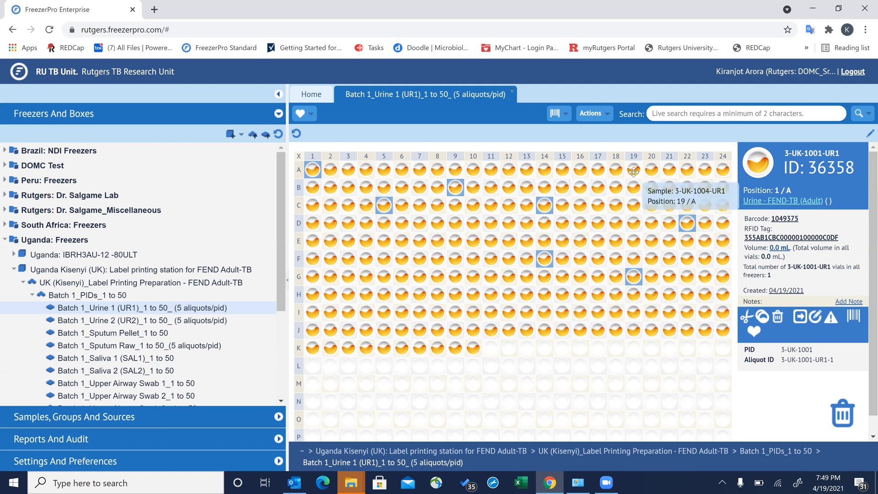
{"action": "left_click", "coordinate": [634, 171]}
{"action": "left_click", "coordinate": [631, 209]}
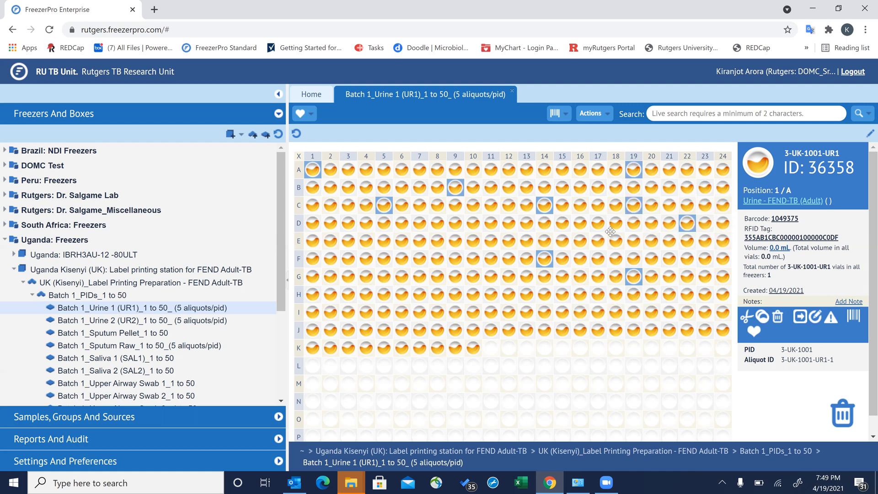
{"action": "left_click", "coordinate": [595, 247]}
{"action": "left_click", "coordinate": [562, 296]}
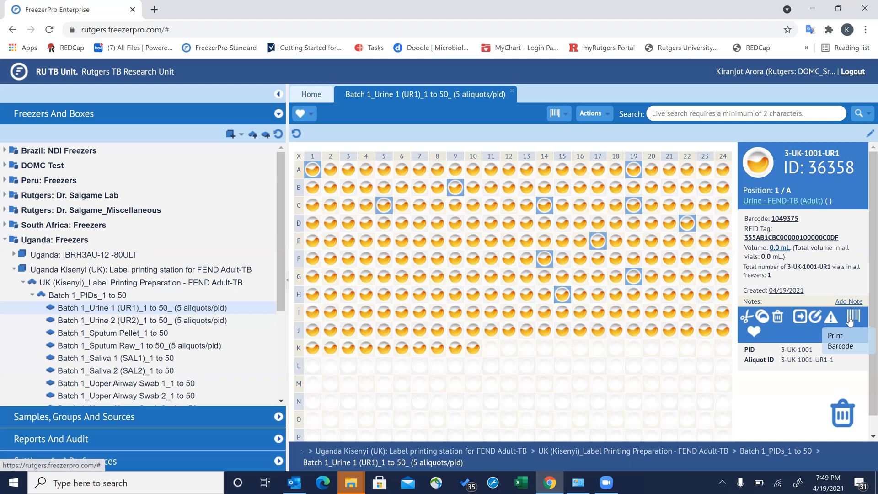
- Clear the selection at empty well 20/L, and select the whole rows A, C, E and G one at a time
{"action": "left_click", "coordinate": [659, 367]}
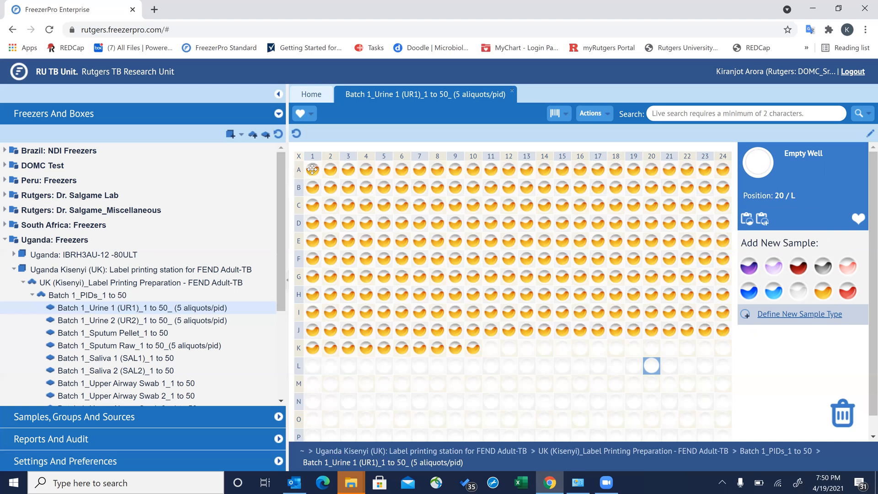
{"action": "mouse_move", "coordinate": [313, 170]}
{"action": "left_click", "coordinate": [299, 174]}
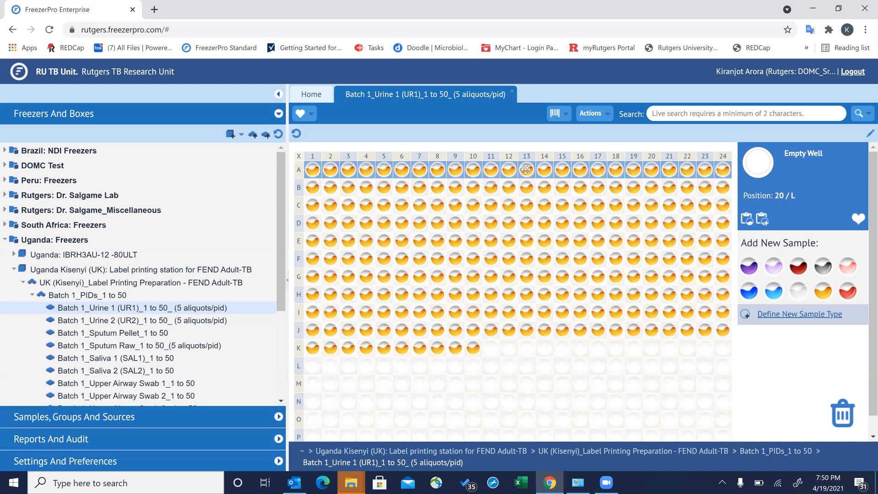
{"action": "left_click", "coordinate": [300, 208]}
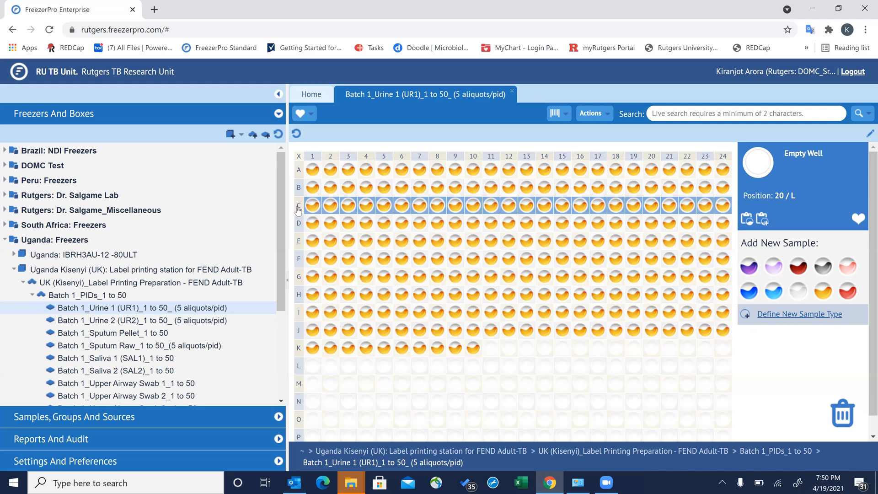
{"action": "left_click", "coordinate": [302, 241]}
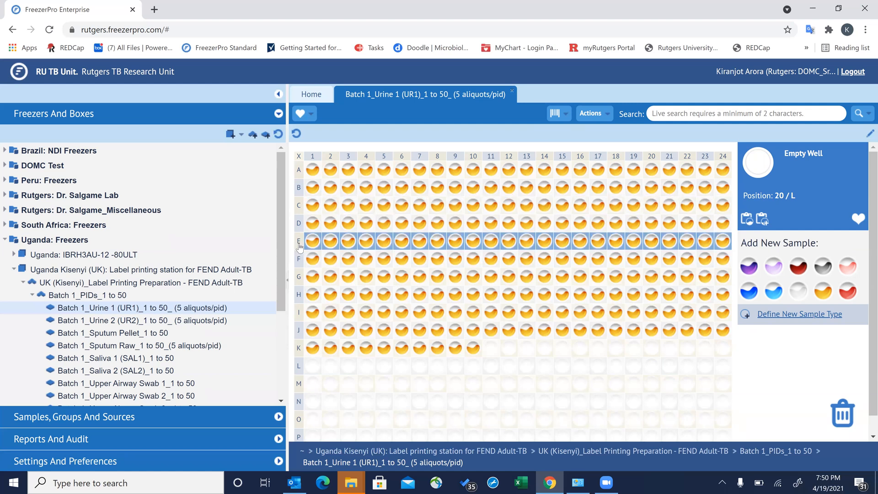
{"action": "left_click", "coordinate": [300, 277]}
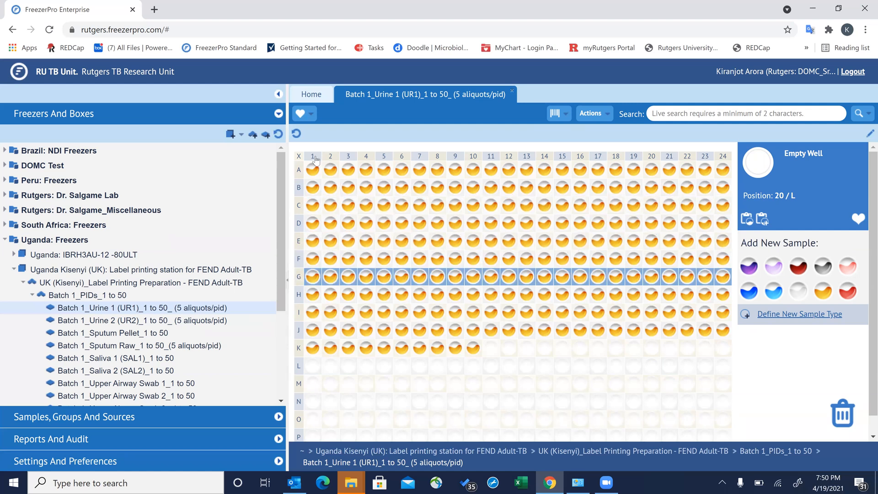
- Select the whole vial columns 4, 7, 9, 10, 14 and 17 one at a time
{"action": "left_click", "coordinate": [365, 158]}
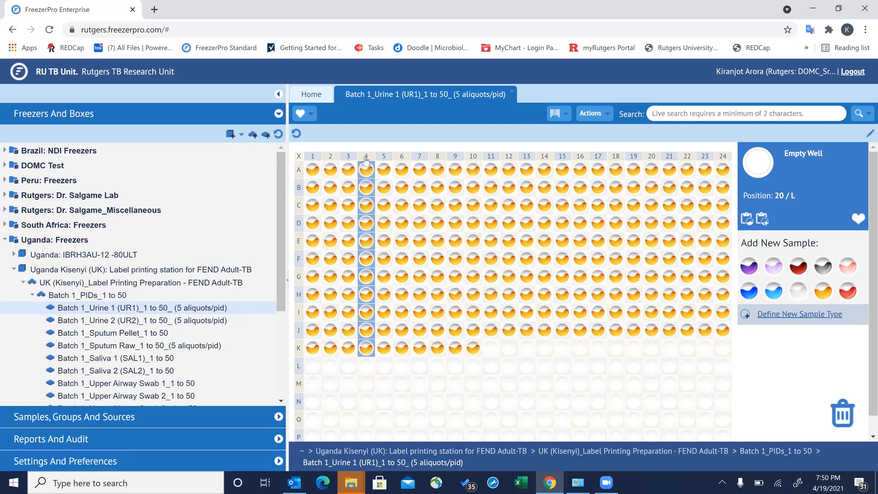
{"action": "left_click", "coordinate": [420, 156]}
{"action": "left_click", "coordinate": [457, 158]}
{"action": "left_click", "coordinate": [474, 157]}
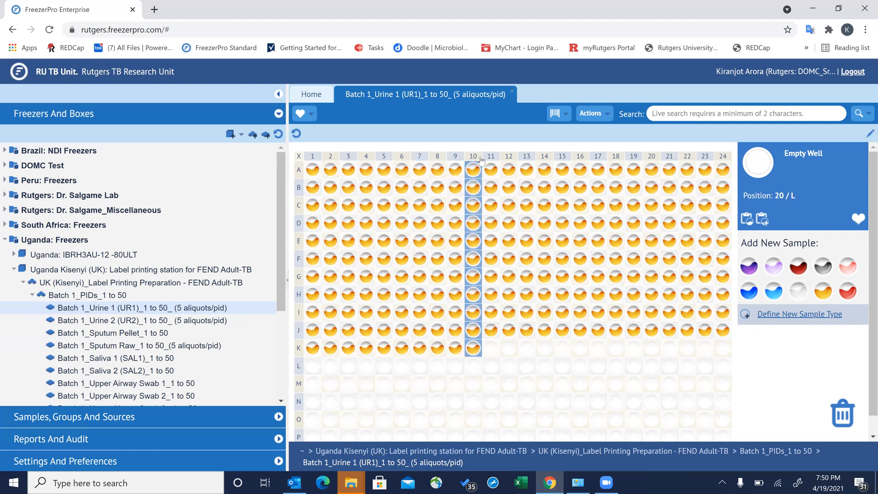
{"action": "left_click", "coordinate": [547, 157]}
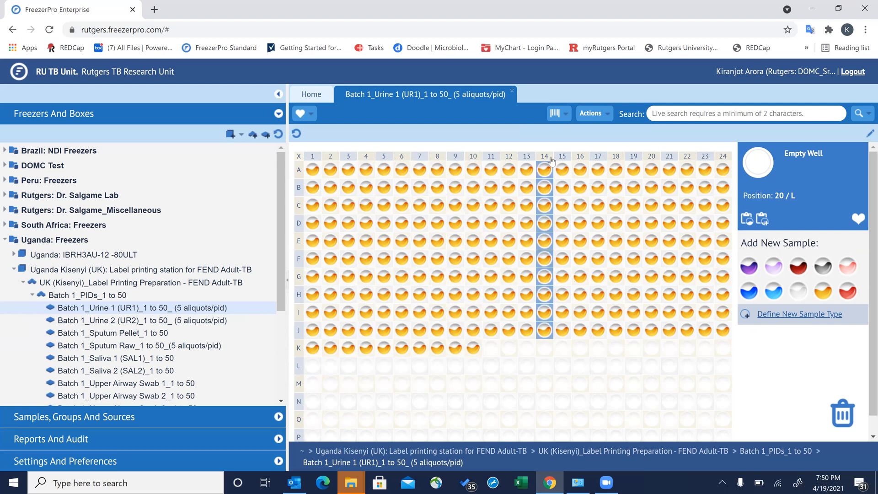
{"action": "left_click", "coordinate": [595, 158]}
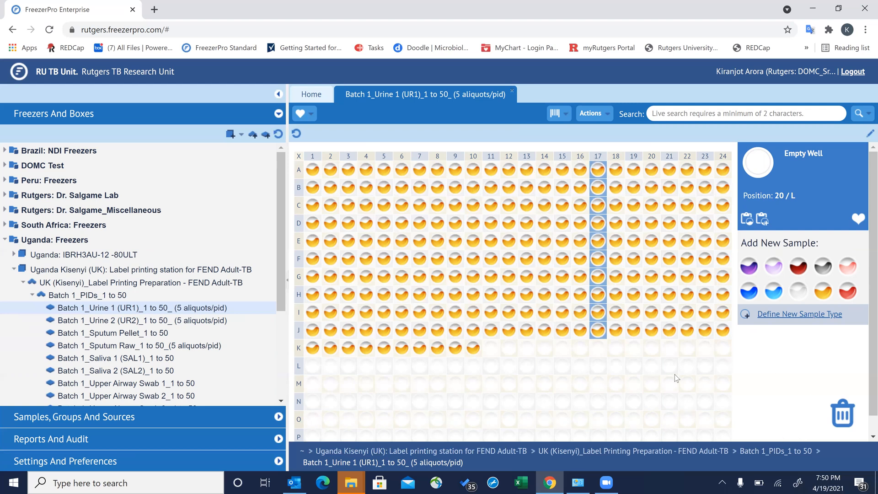
- Pick the vial at position 18/F and select all vials in column 18
{"action": "left_click", "coordinate": [615, 258]}
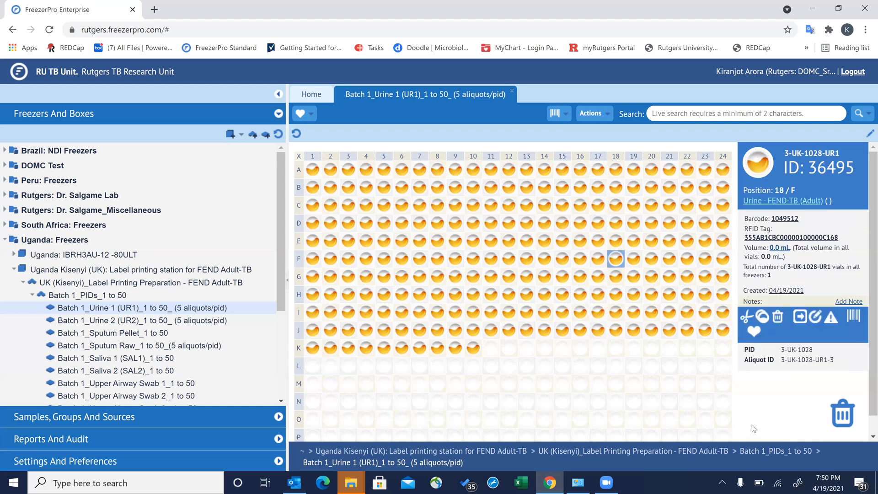
{"action": "left_click", "coordinate": [617, 156]}
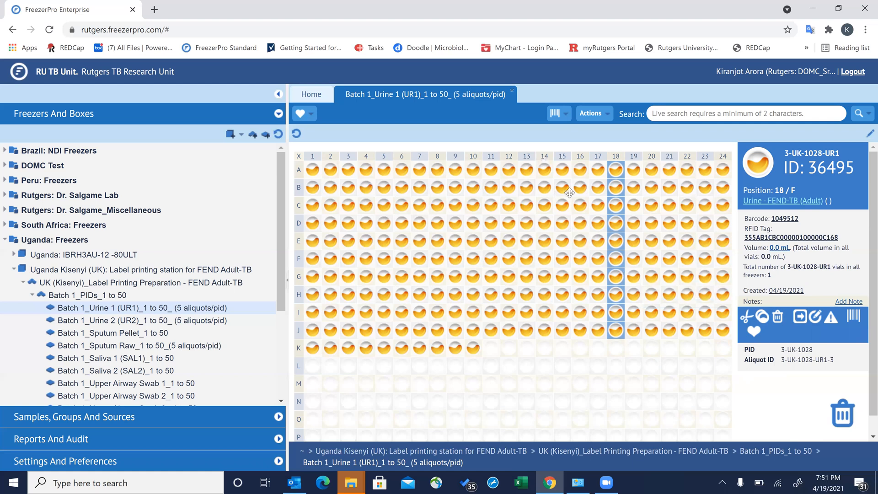
- Close the Batch 1 Urine 1 box and open the box Batch 1_Sputum Pellet_1 to 50
{"action": "mouse_move", "coordinate": [582, 189]}
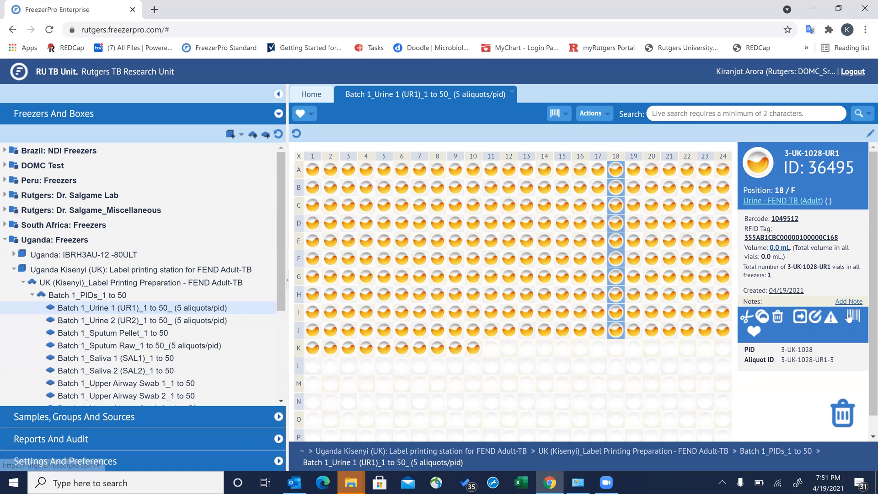
{"action": "left_click", "coordinate": [512, 90]}
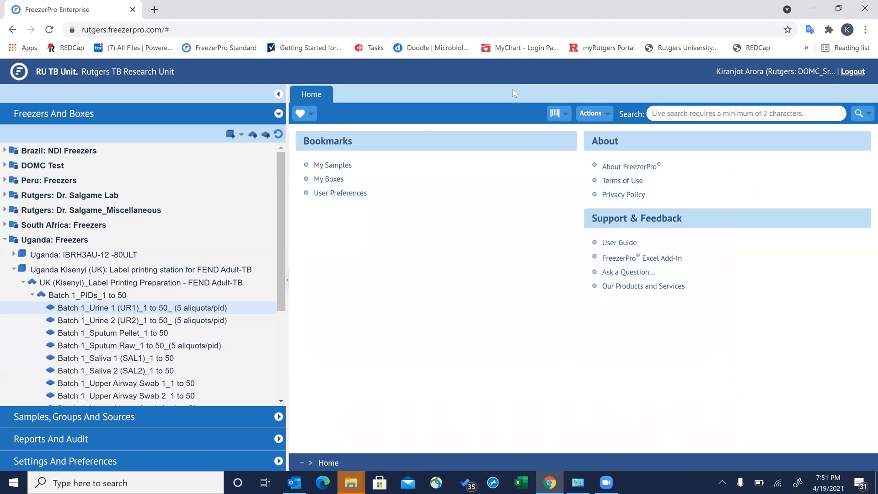
{"action": "left_click", "coordinate": [161, 337]}
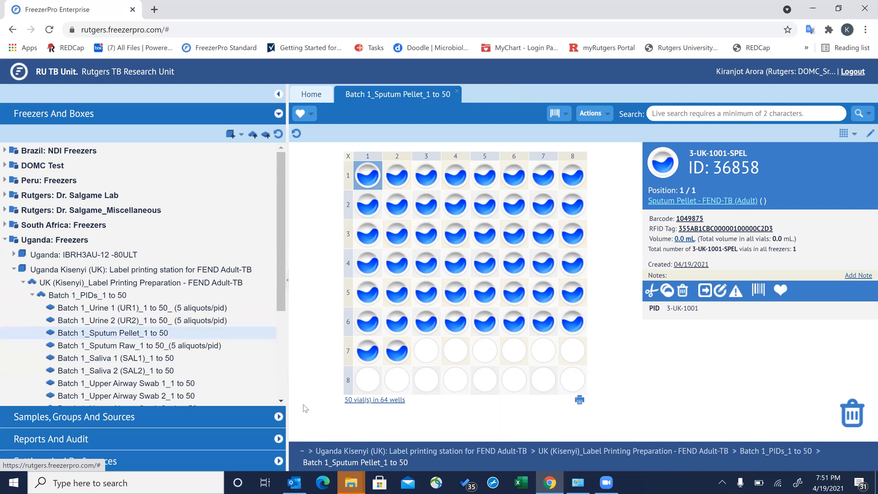
- Pick the sputum pellet vial at position 3/2 and select all vials in the box
{"action": "left_click", "coordinate": [281, 402]}
{"action": "scroll", "coordinate": [226, 301], "scroll_direction": "down", "scroll_amount": 3}
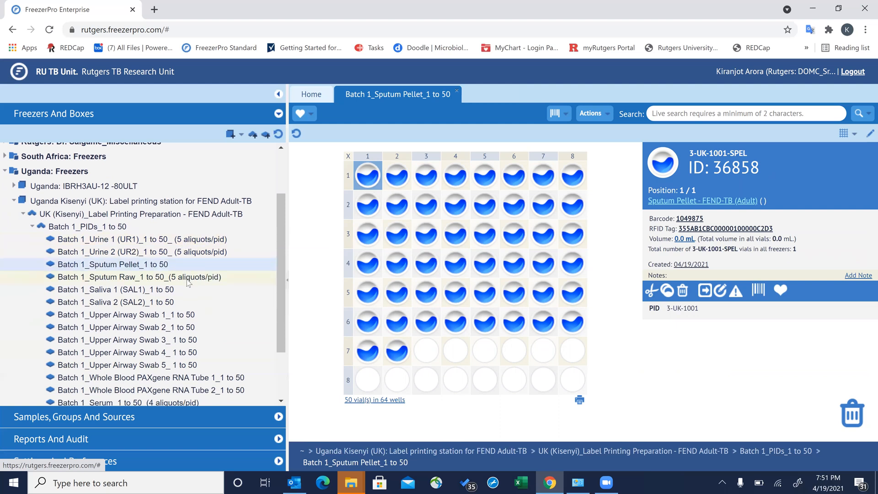
{"action": "mouse_move", "coordinate": [188, 284]}
{"action": "left_click", "coordinate": [425, 205]}
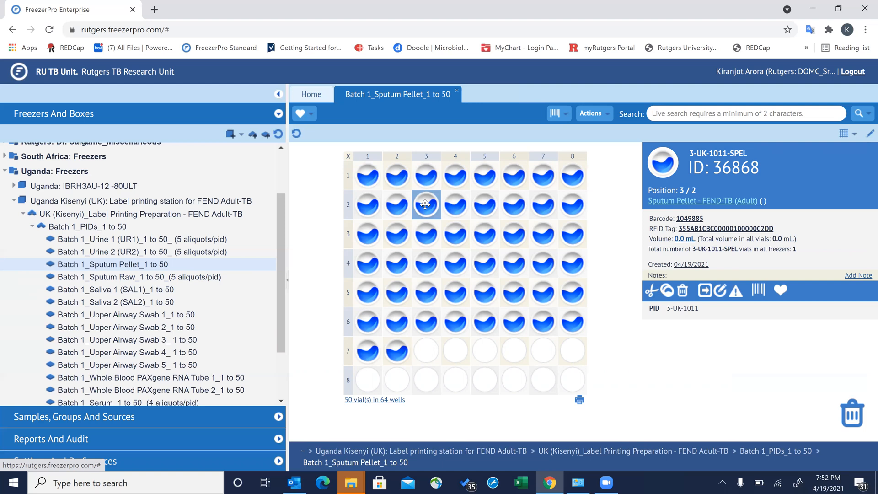
{"action": "left_click", "coordinate": [349, 157]}
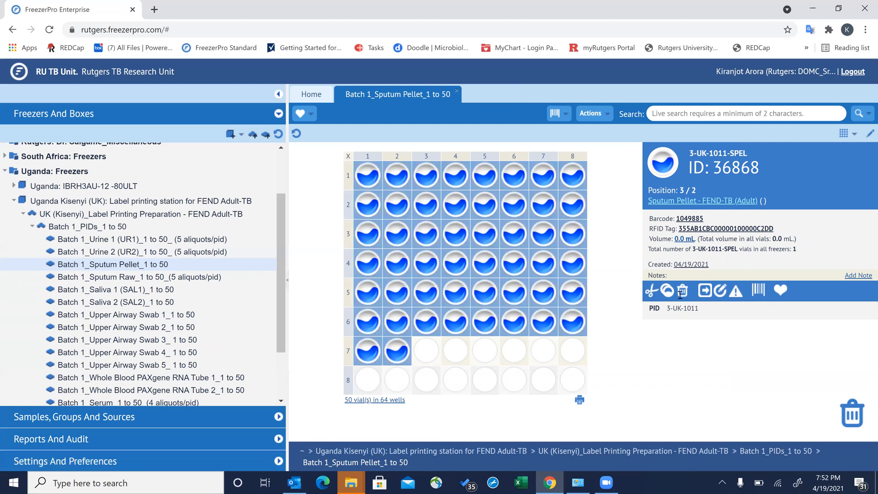
- Generate barcode labels for the selected vials with the printer FEND TB (Adult)- Saliva, Isolate, UA Swabs, Sputum Pellet, PAXgene RNA
{"action": "left_click", "coordinate": [758, 291]}
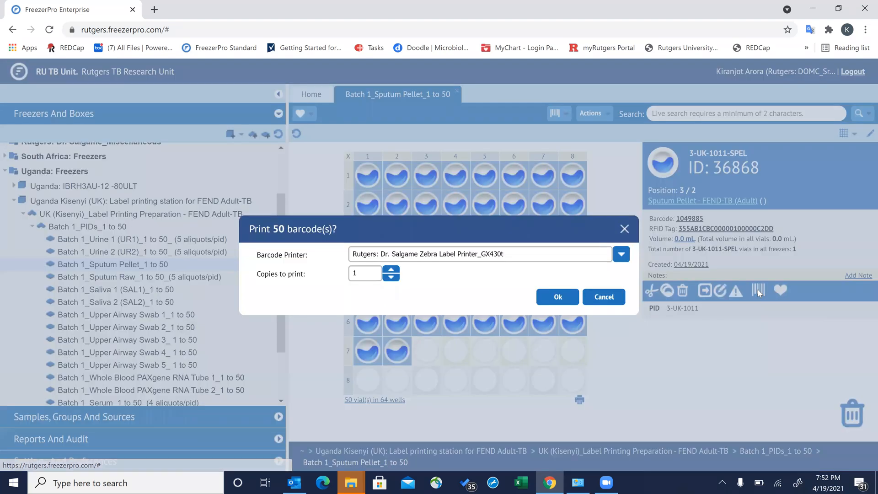
{"action": "left_click", "coordinate": [621, 255]}
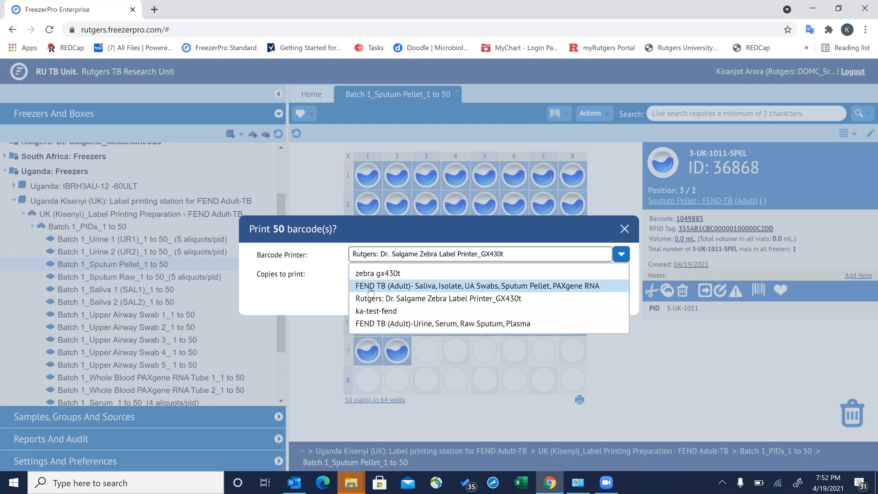
{"action": "left_click", "coordinate": [407, 286]}
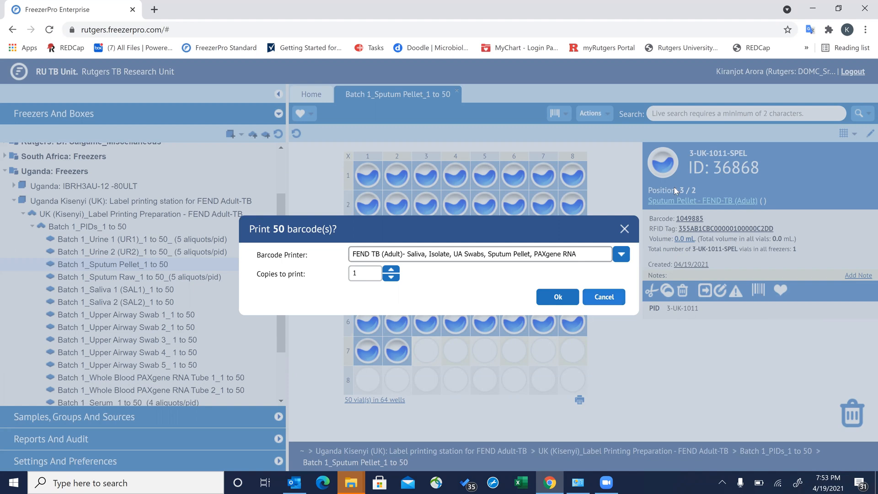
{"action": "left_click", "coordinate": [558, 297]}
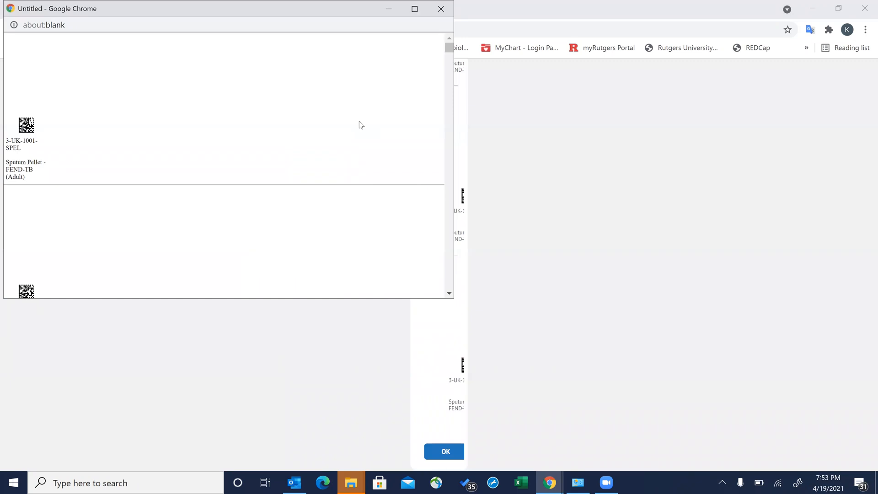
- Bring up the print settings for the generated label page, dismiss the label preview behind it, and check the destination printer
{"action": "right_click", "coordinate": [360, 122]}
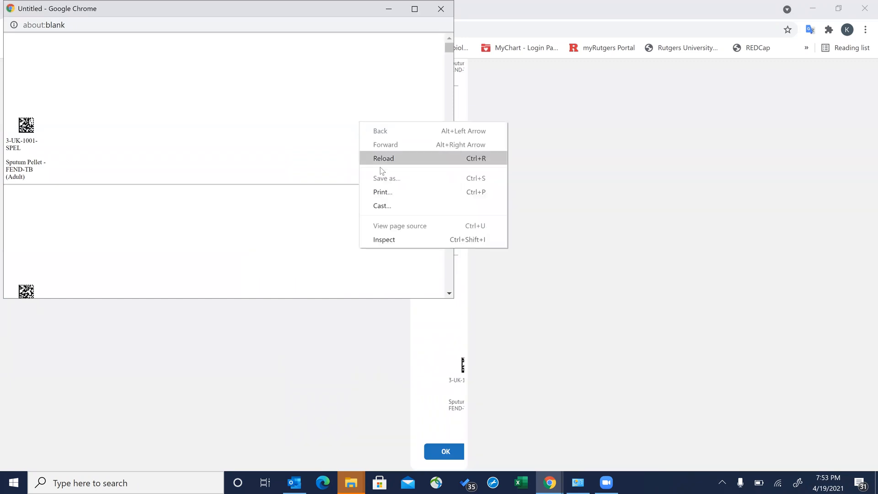
{"action": "left_click", "coordinate": [386, 192]}
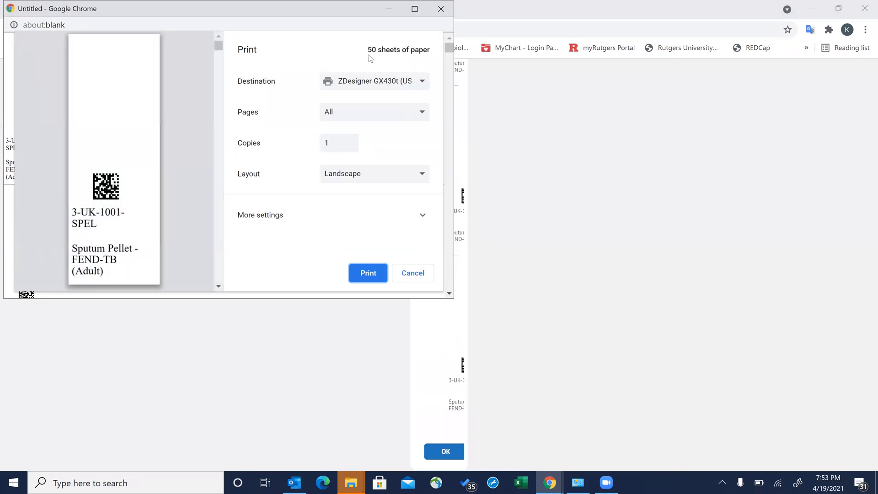
{"action": "left_click", "coordinate": [444, 451]}
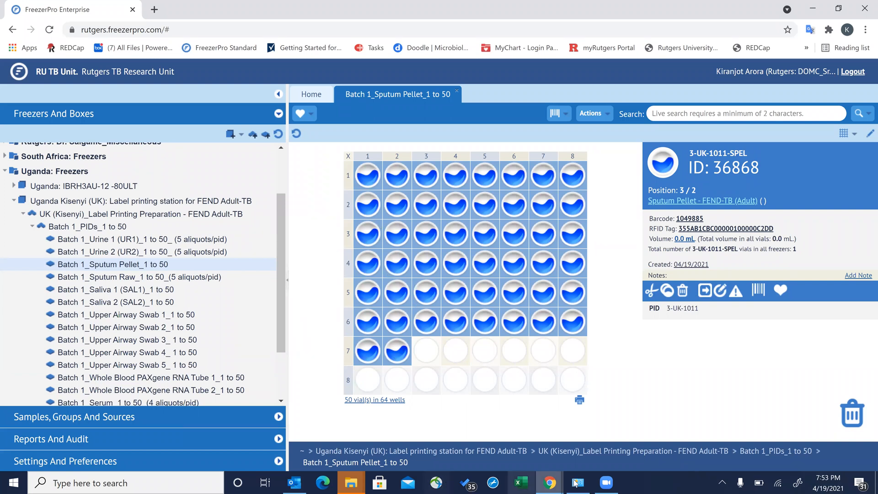
{"action": "mouse_move", "coordinate": [544, 484]}
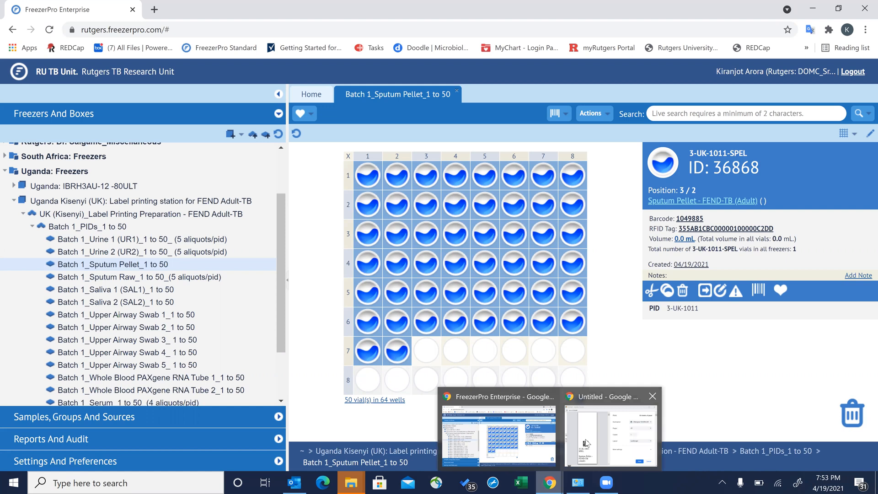
{"action": "left_click", "coordinate": [608, 428]}
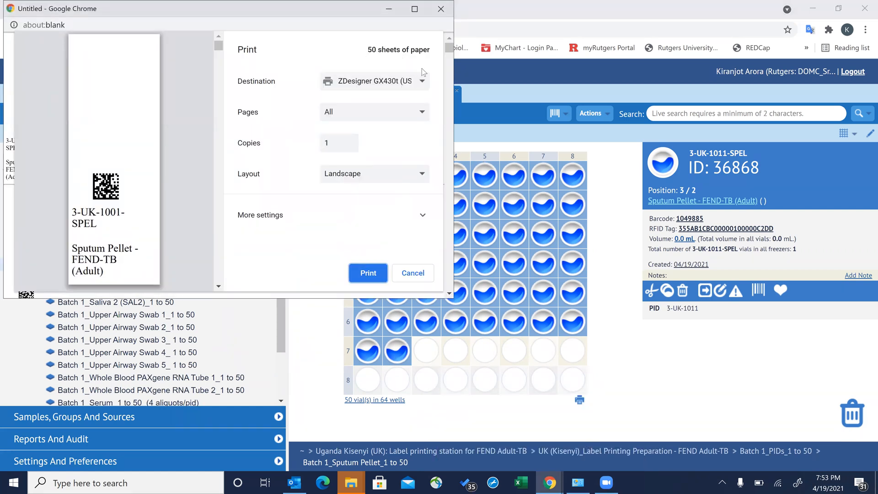
{"action": "left_click", "coordinate": [416, 81]}
{"action": "left_click", "coordinate": [416, 81]}
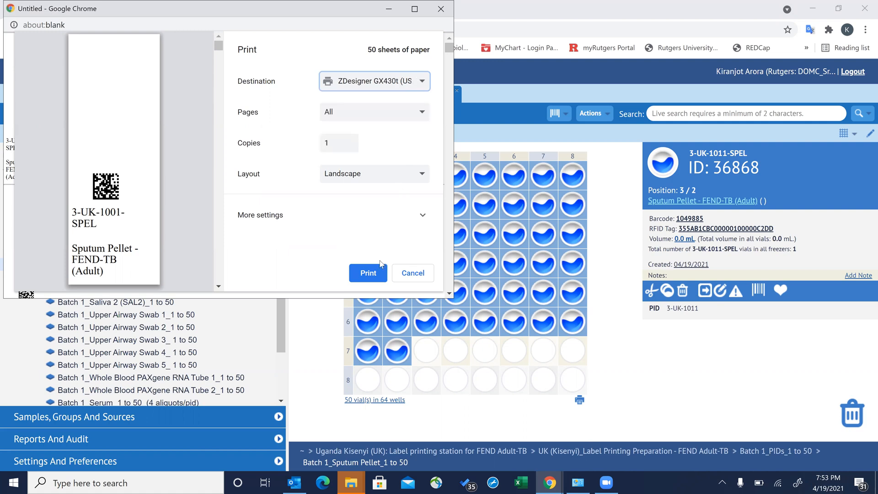
- Close the label print window without printing and close the Batch 1 Sputum Pellet box
{"action": "left_click", "coordinate": [441, 6]}
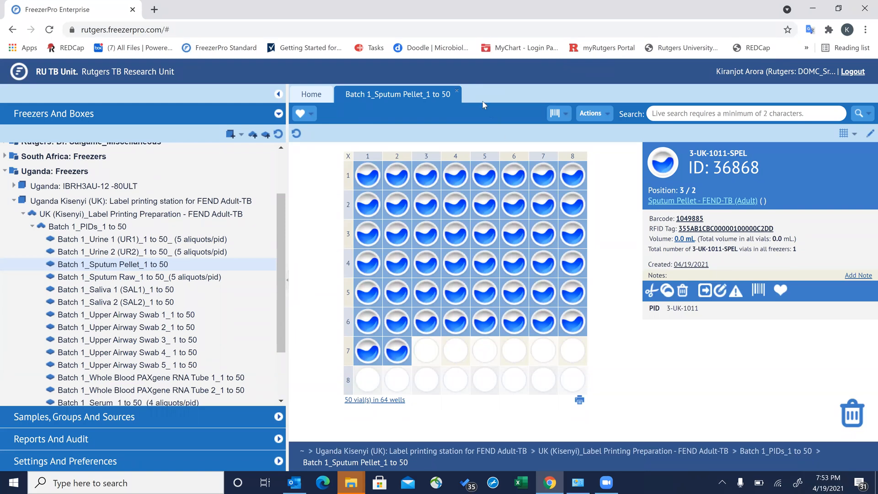
{"action": "left_click", "coordinate": [457, 92]}
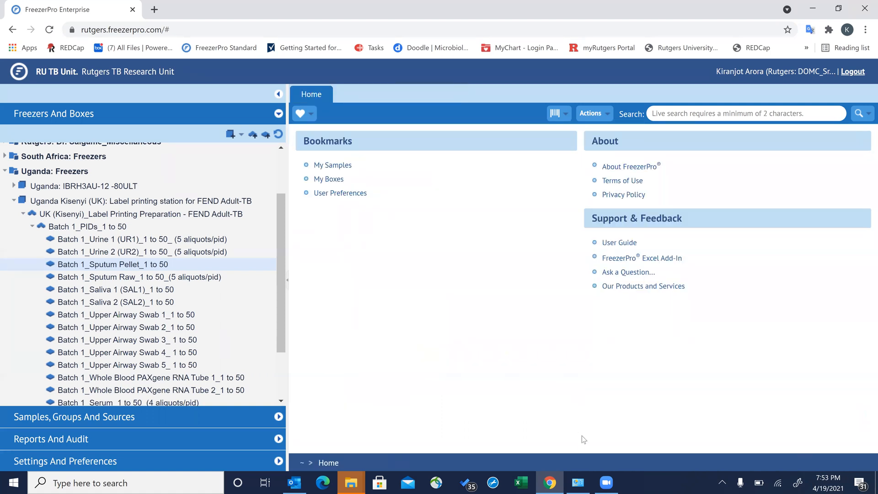
{"action": "left_click", "coordinate": [611, 478]}
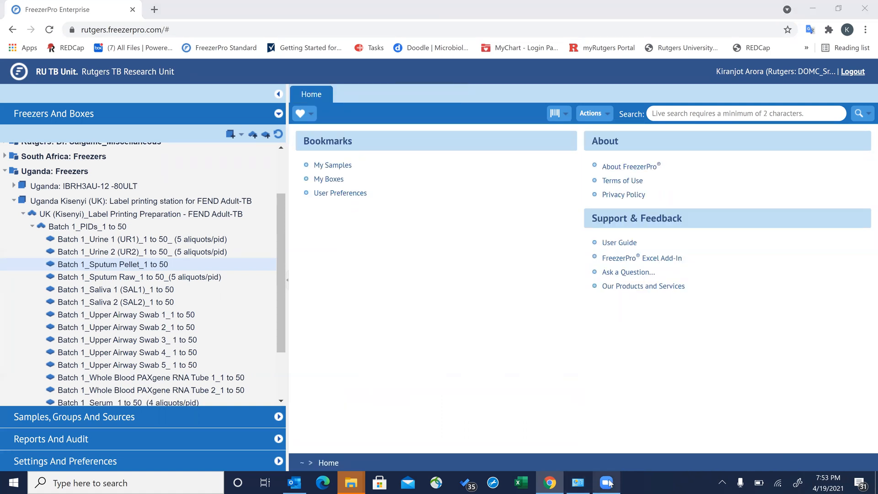